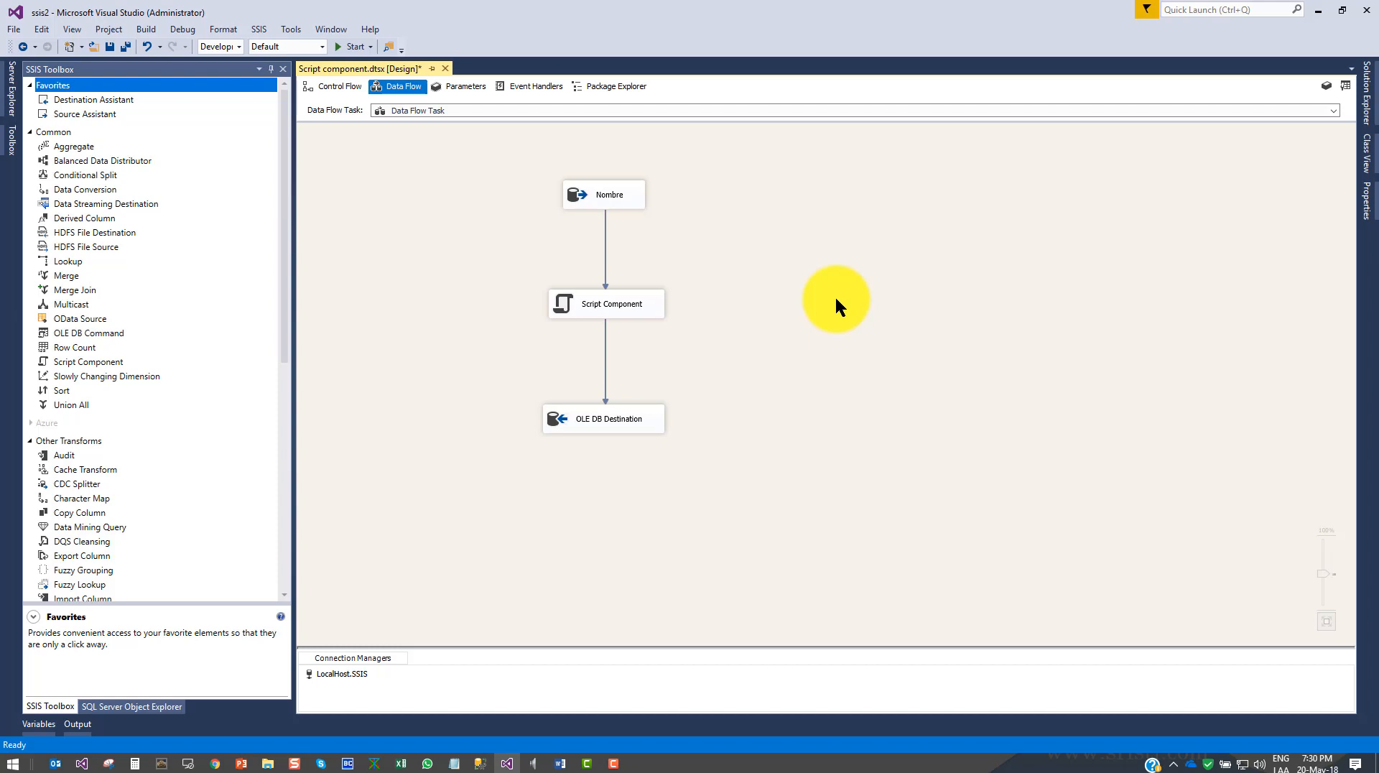
In the Nombre source's SQL command, remove the where clause and limit the query to the top 15 NombreCompleto rows from FIFA
double_click(602, 188)
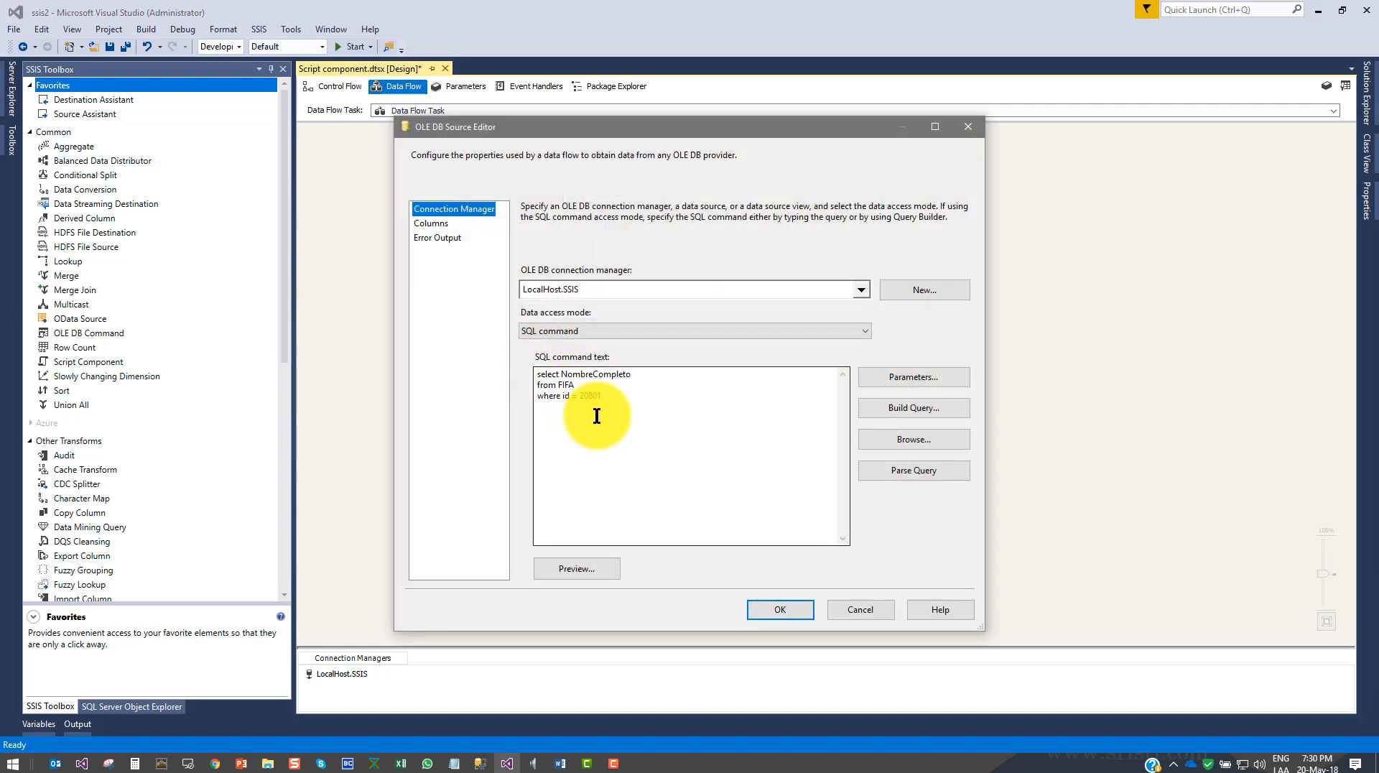
left_click_drag(596, 416, 493, 369)
left_click(631, 410)
left_click_drag(631, 409, 493, 400)
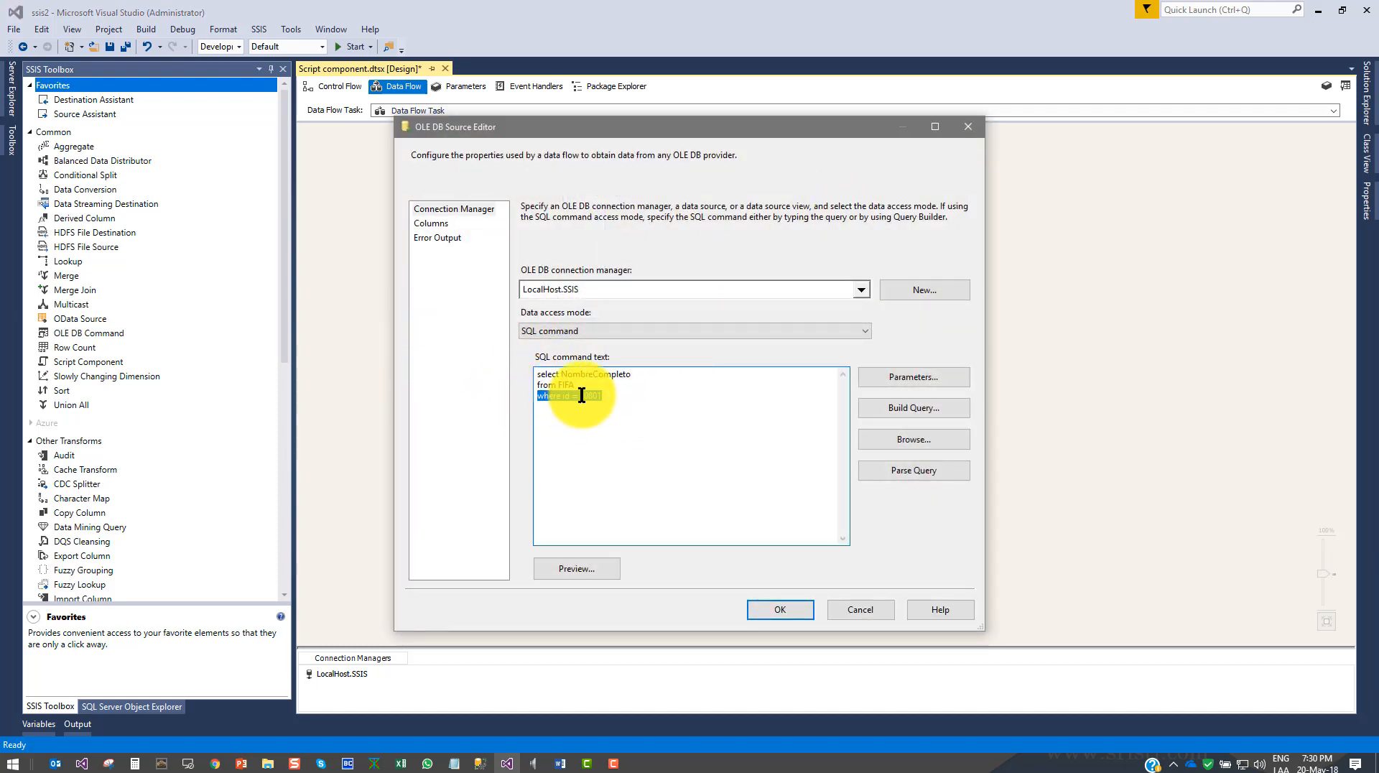
key("Delete")
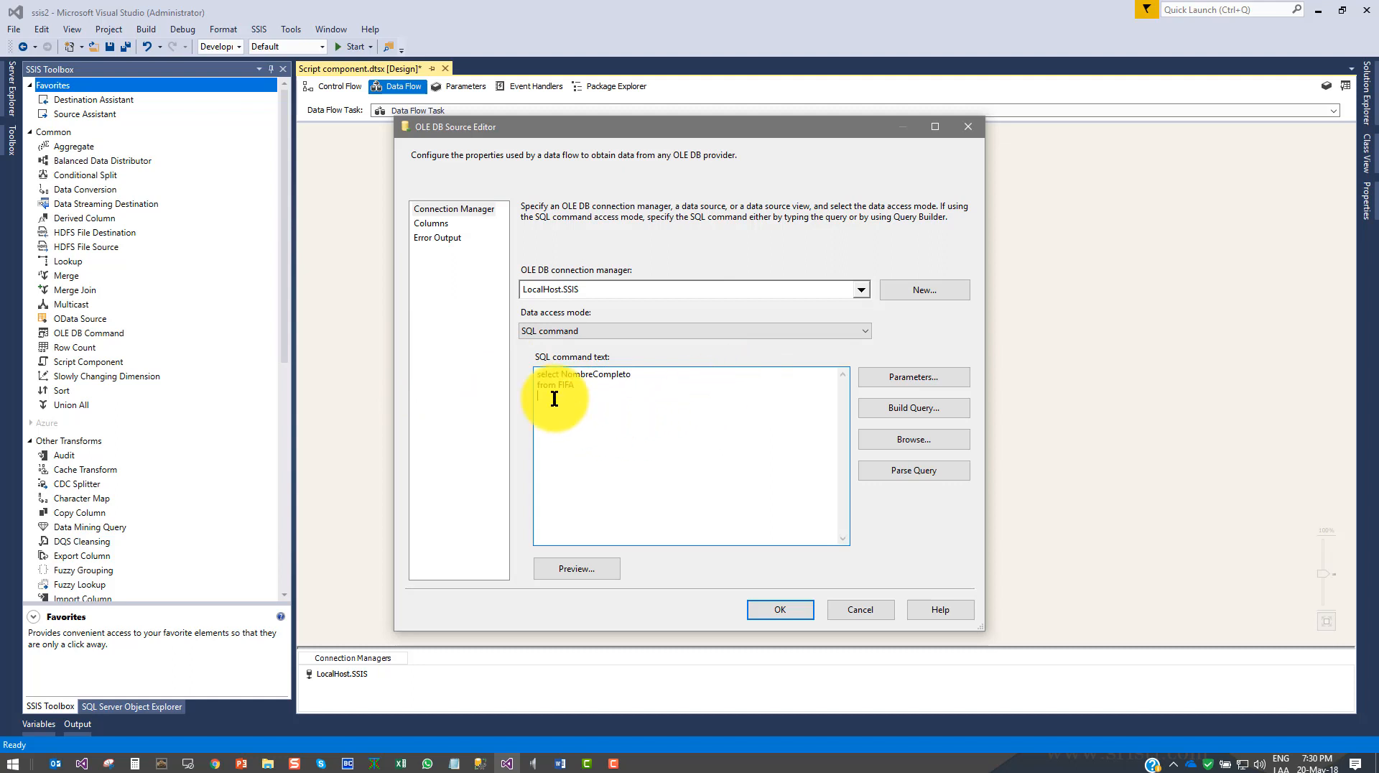
left_click(561, 374)
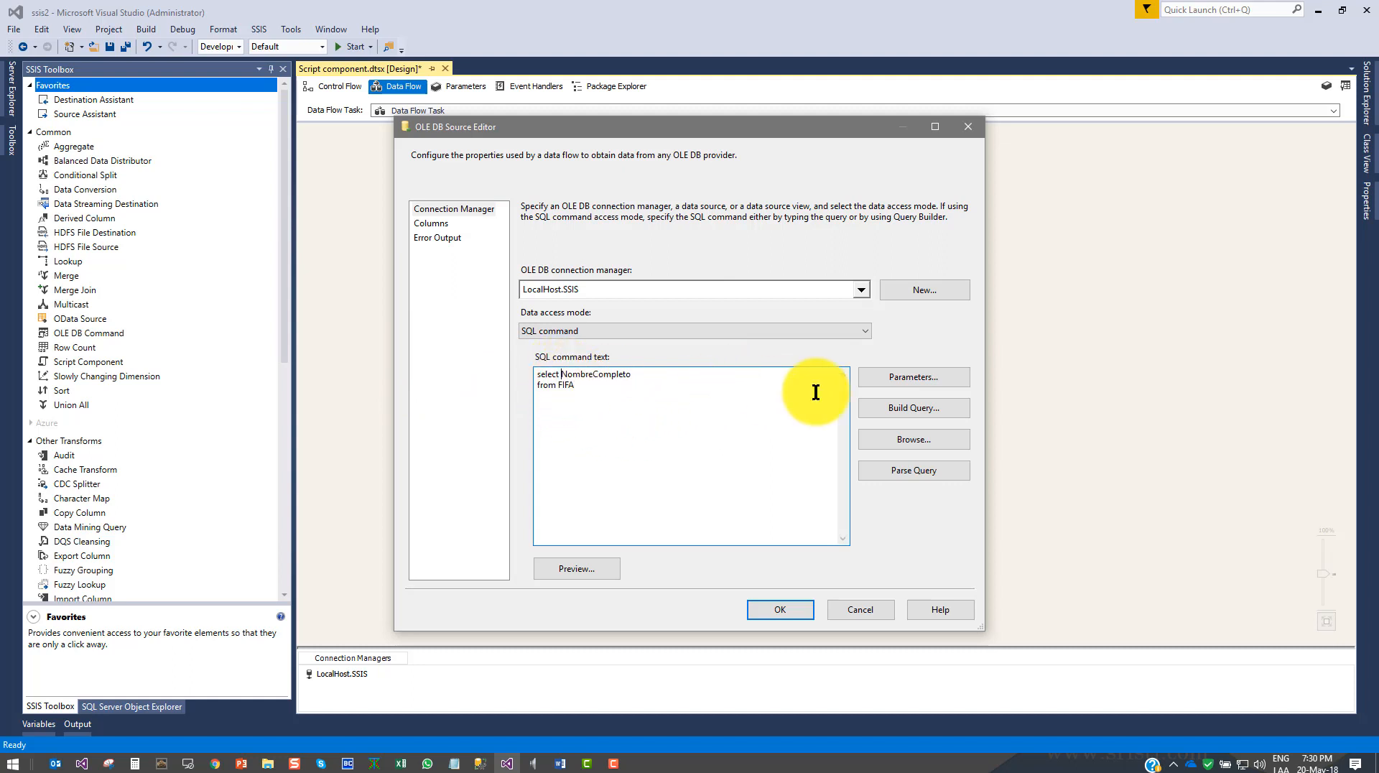
type("top 15")
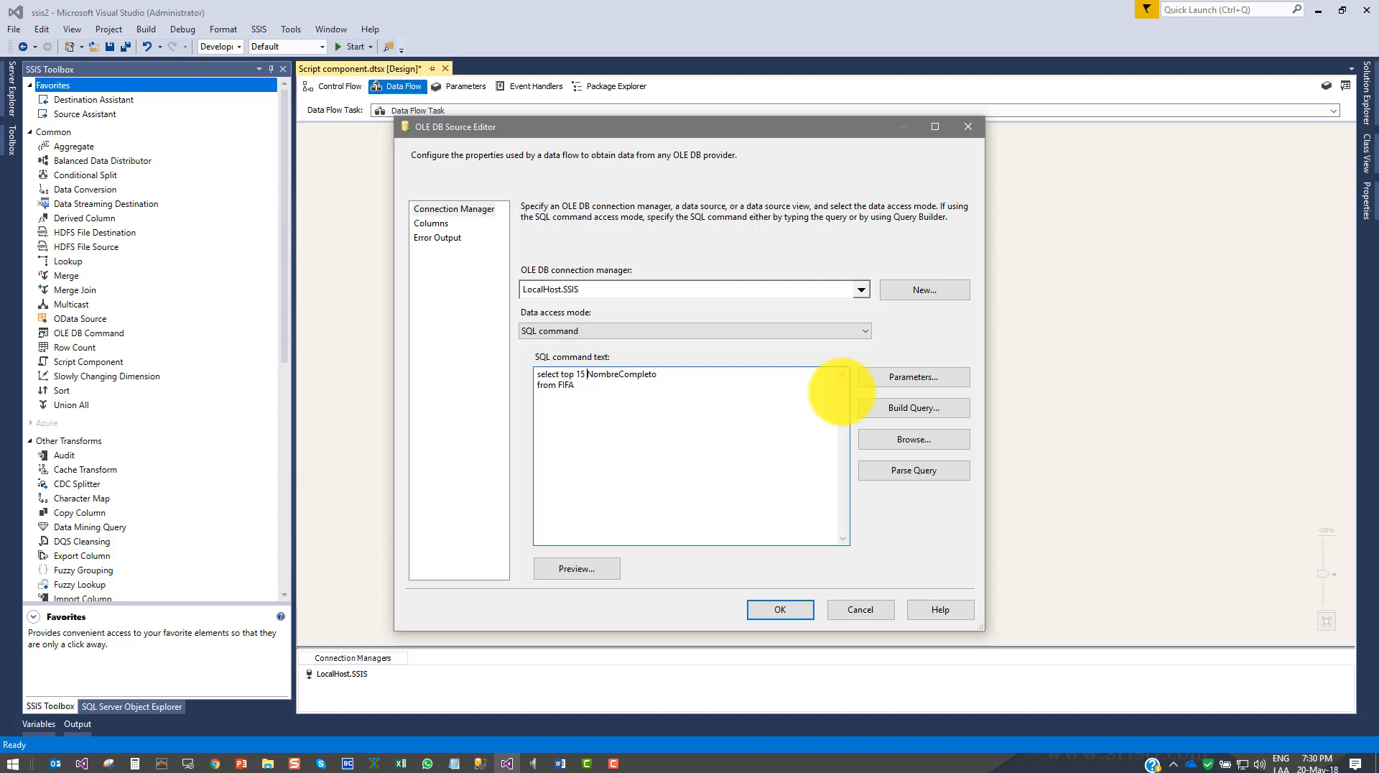
left_click(779, 610)
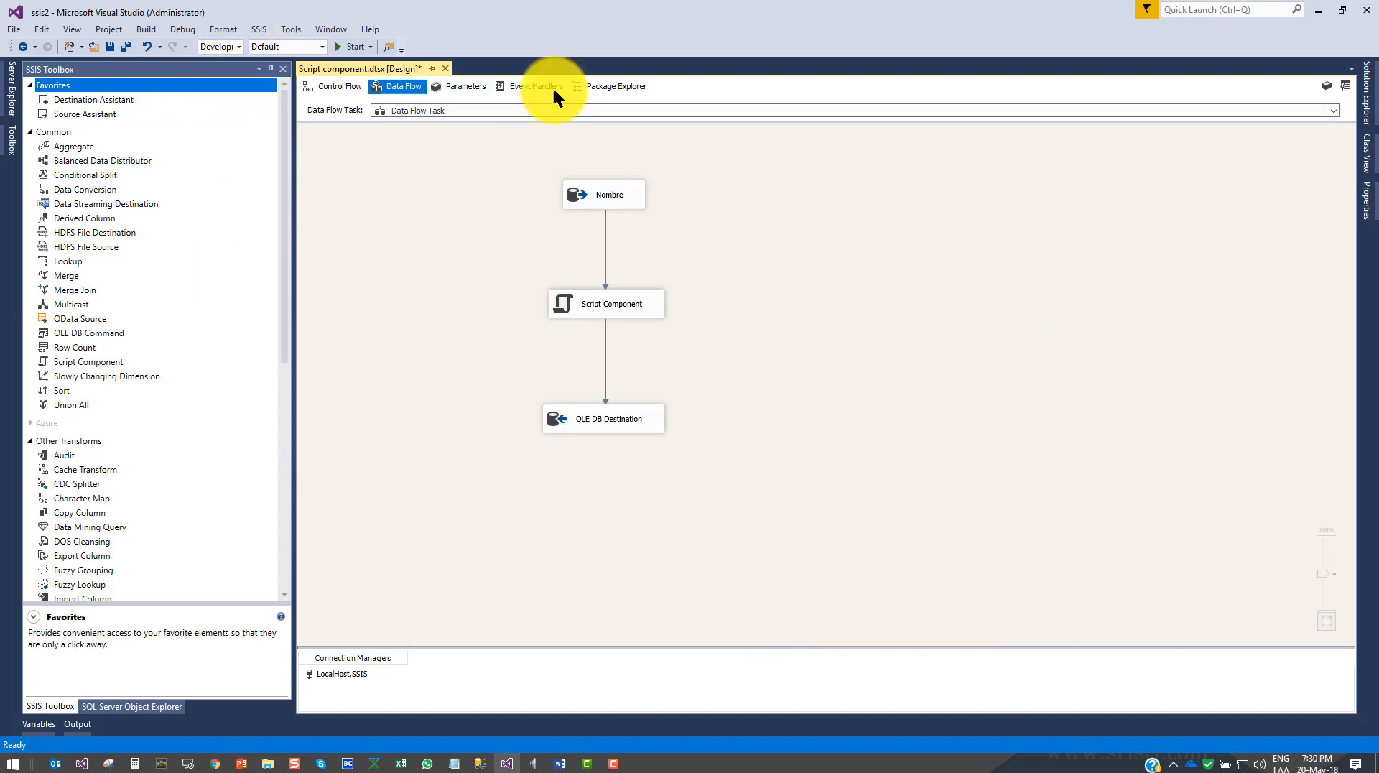
Run the package to test the data flow, and stop debugging once it completes
left_click(359, 47)
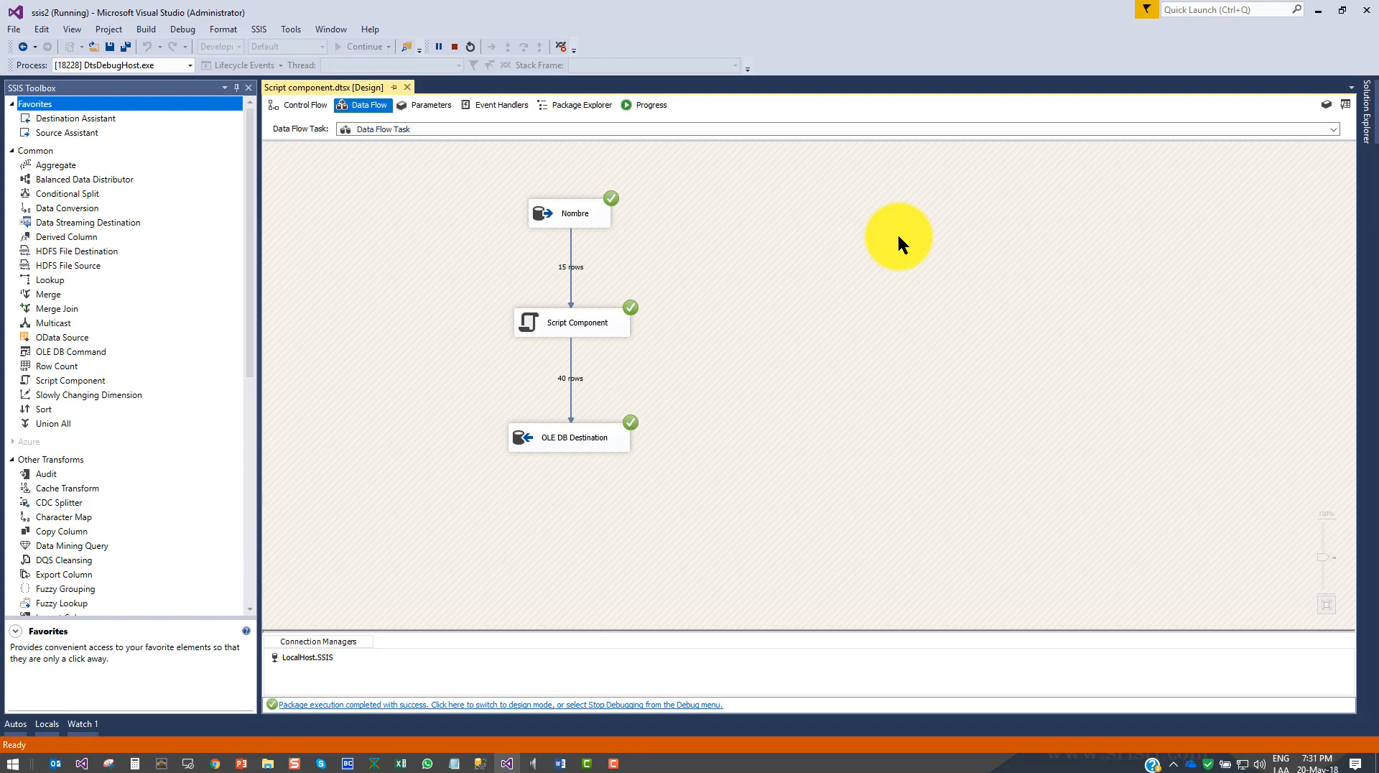
left_click(454, 47)
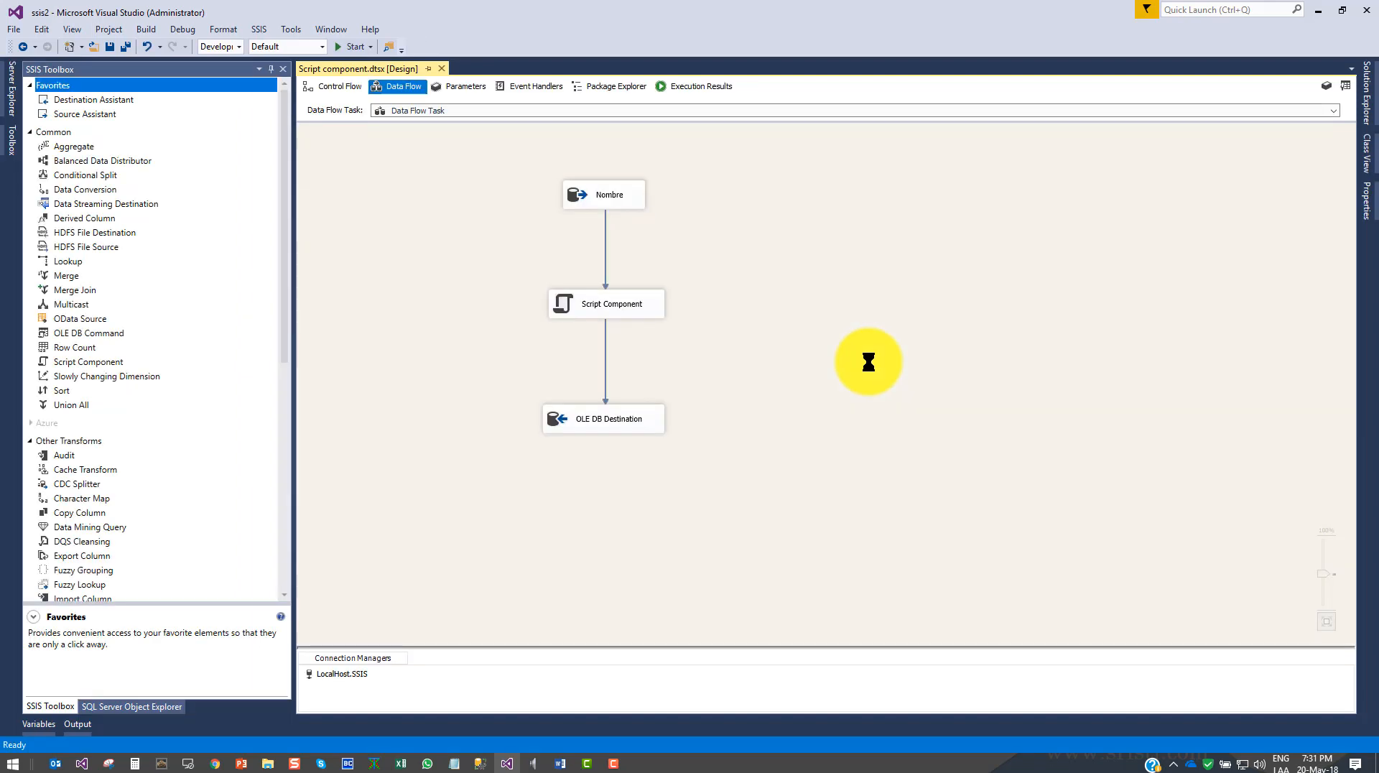
Enable a data viewer on the path between the Nombre source and the Script Component
right_click(606, 243)
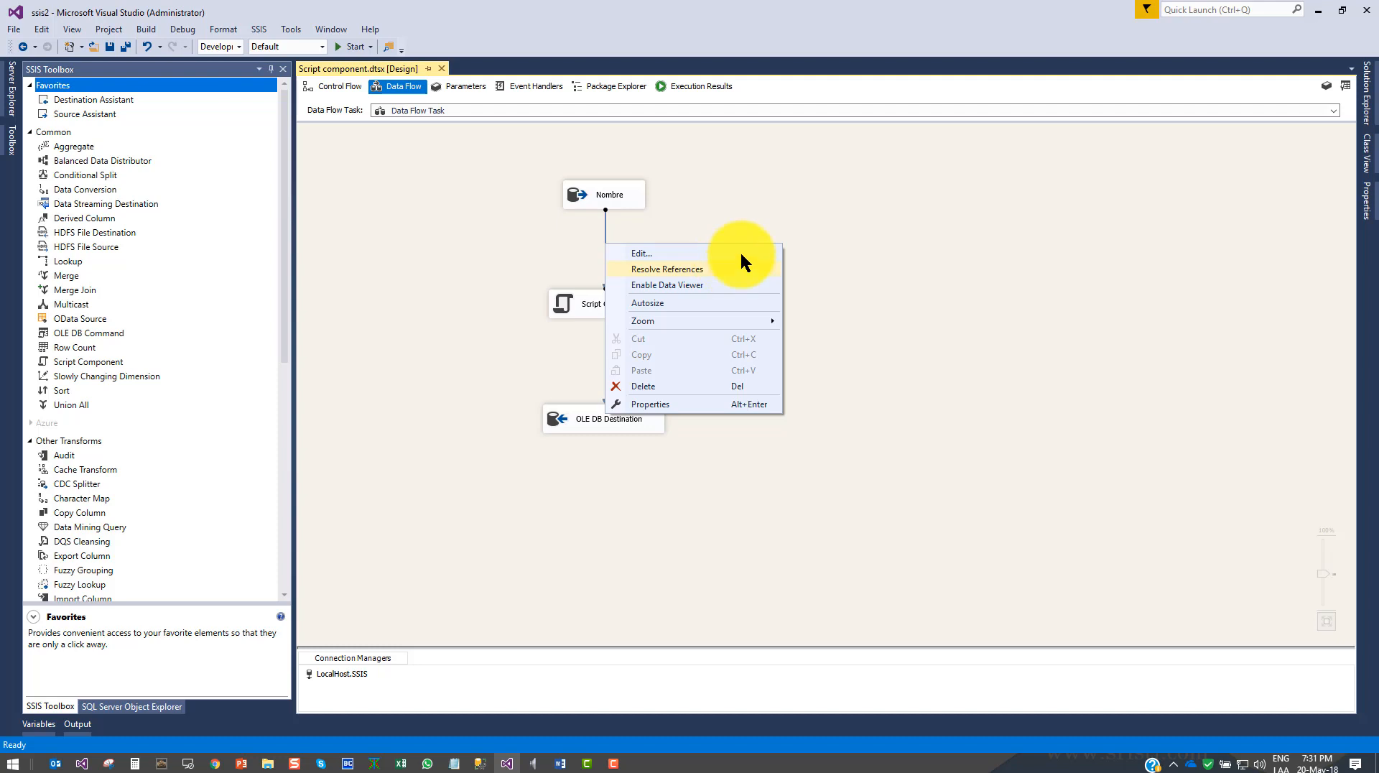
left_click(692, 289)
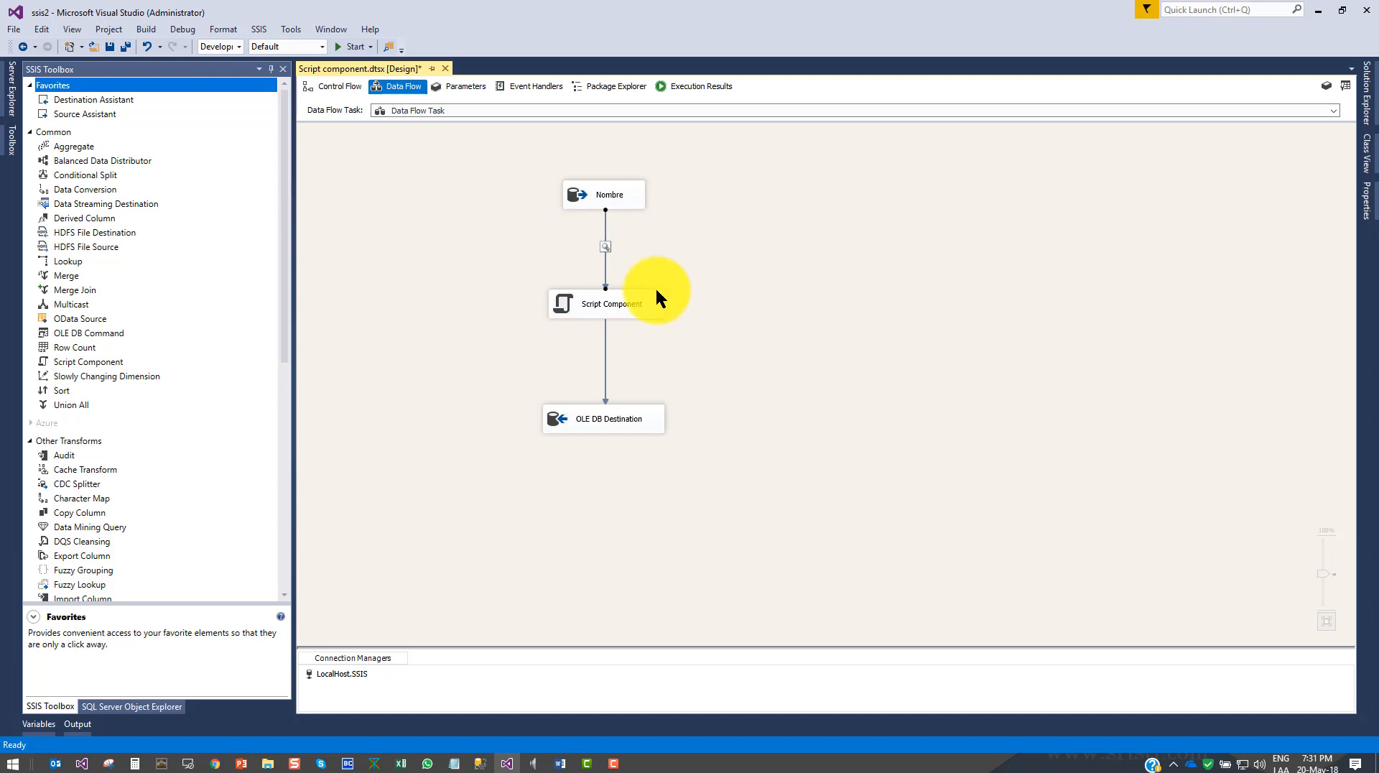
scroll(621, 235, "up", 4)
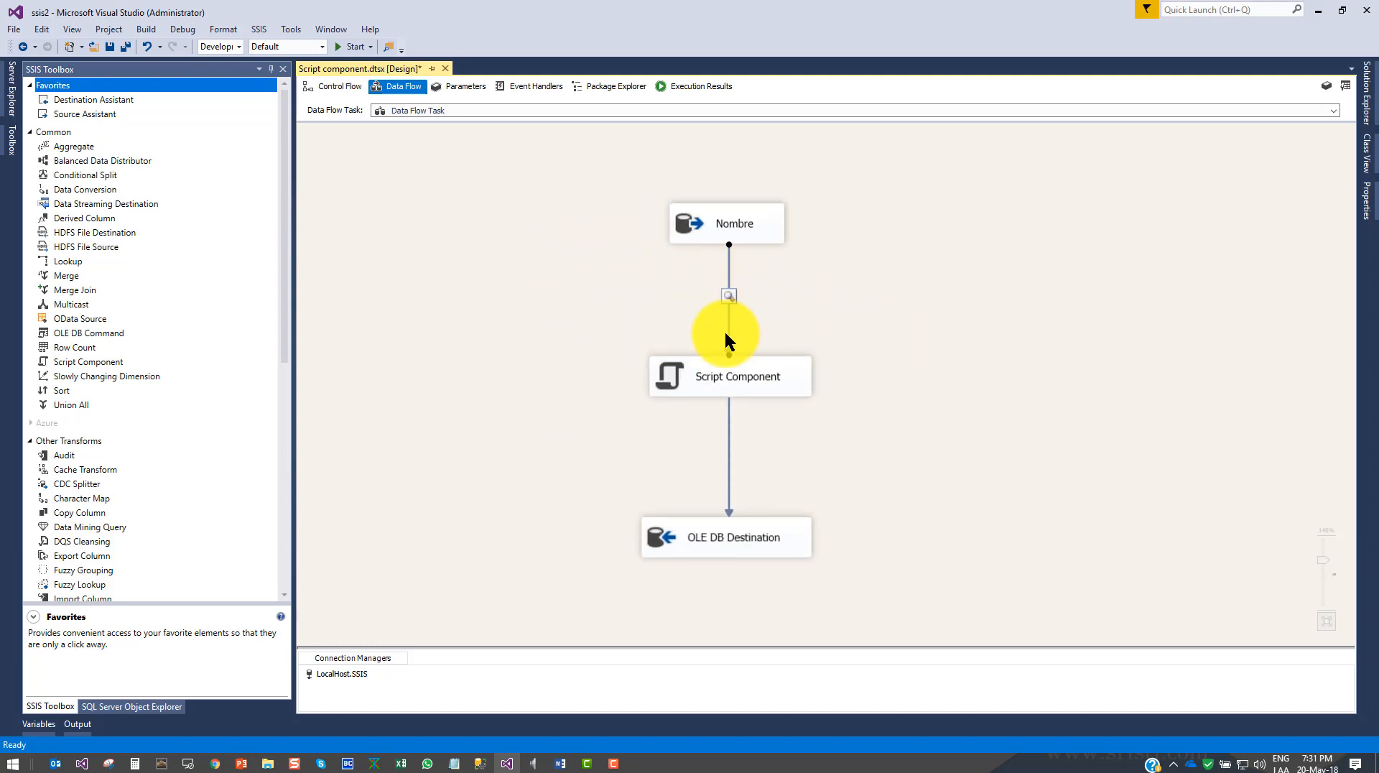
left_click(726, 228)
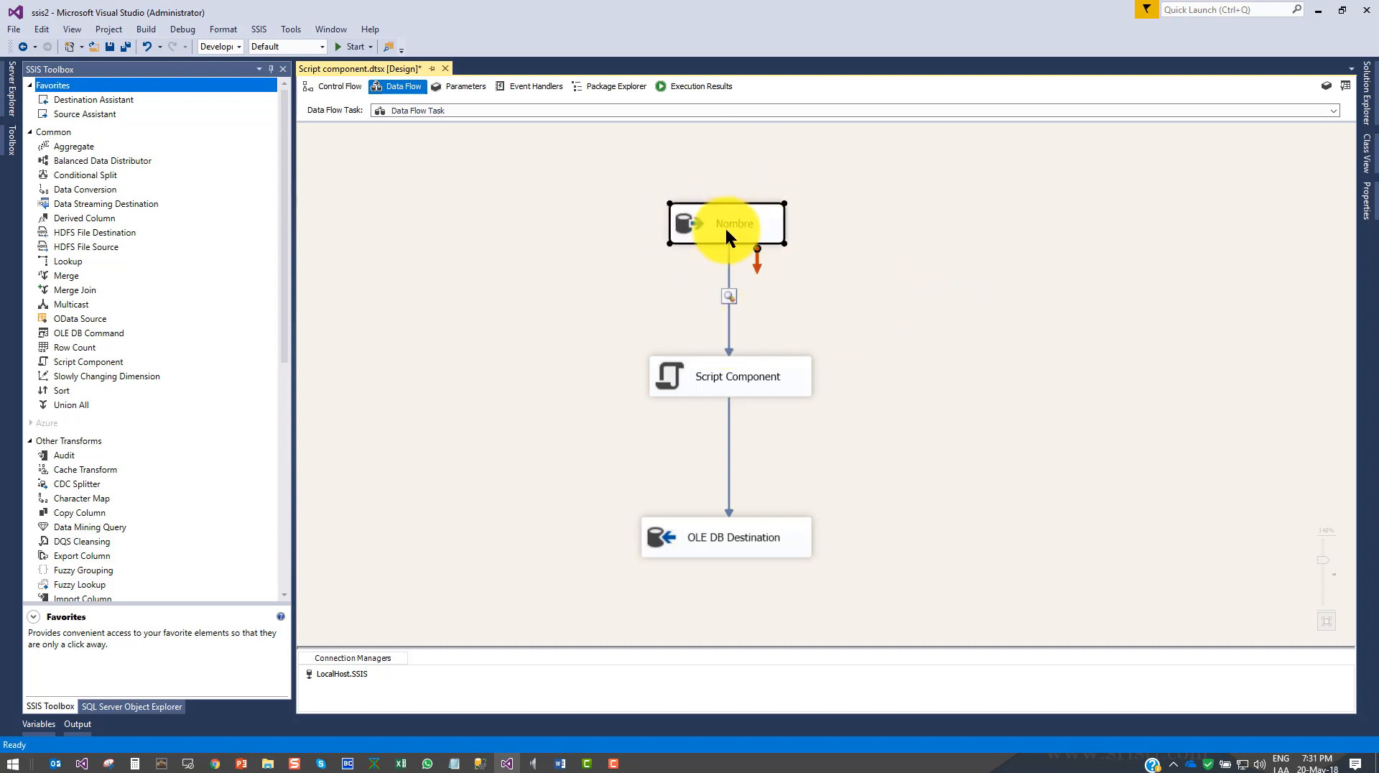
left_click(725, 376)
left_click(855, 296)
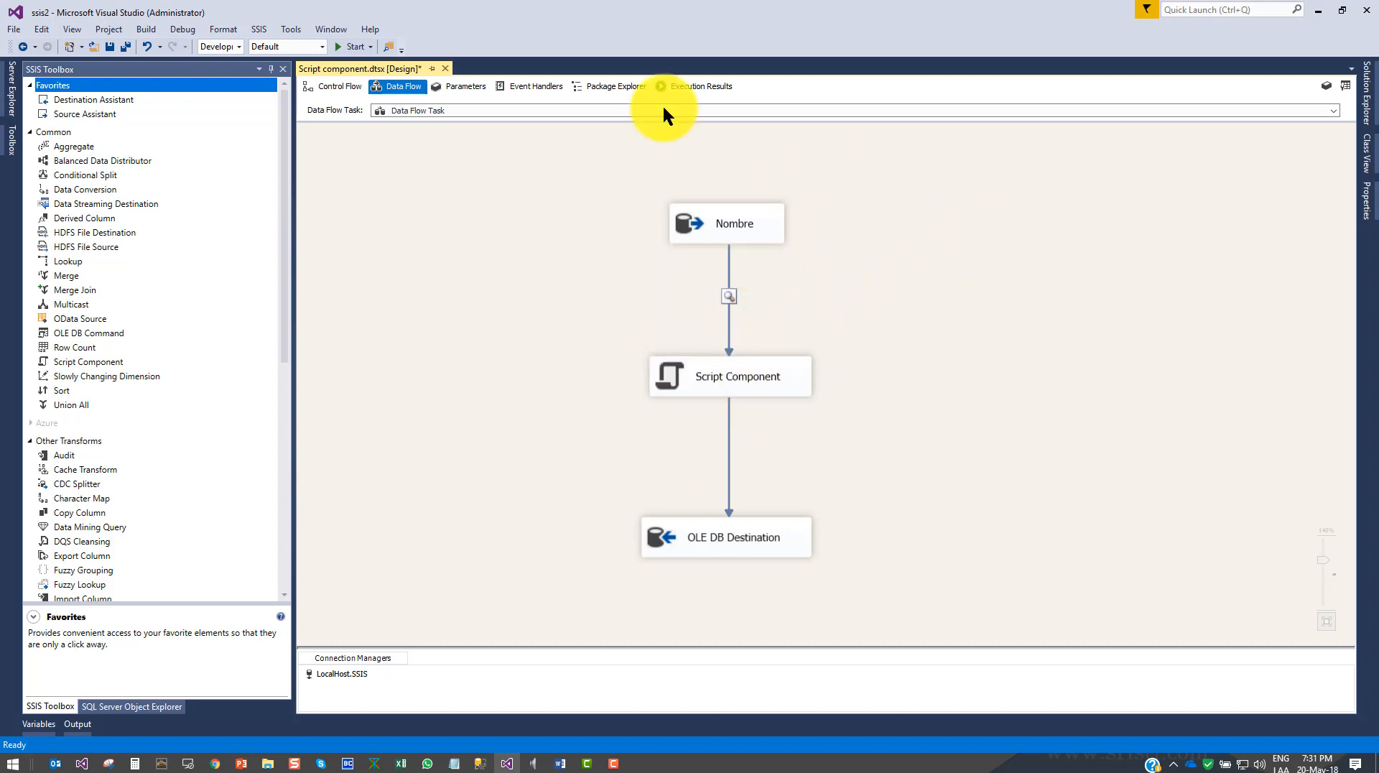
Run the package, detach the data viewer so the remaining components execute, and stop debugging
left_click(350, 47)
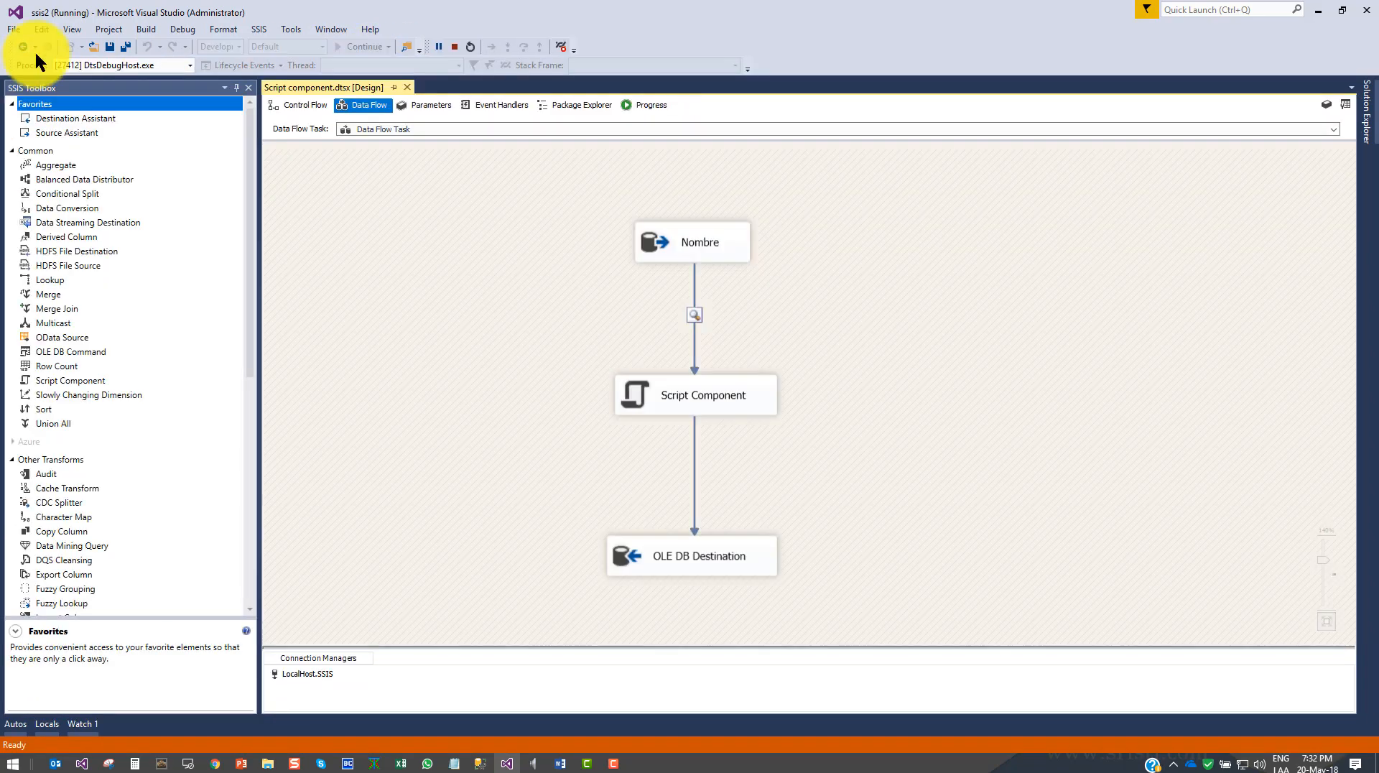
left_click_drag(56, 247, 1116, 182)
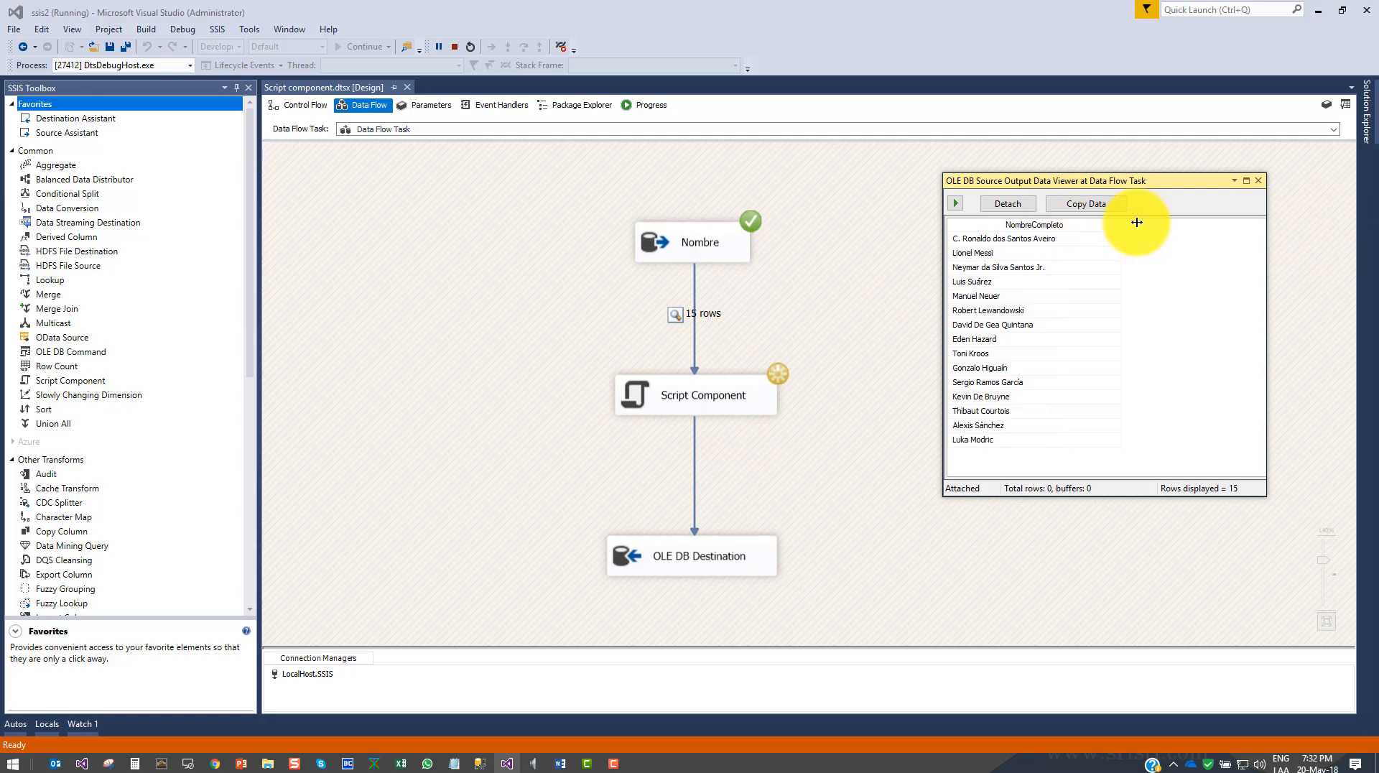
mouse_move(1076, 181)
left_mouse_down()
mouse_move(941, 178)
mouse_move(1053, 175)
left_mouse_up()
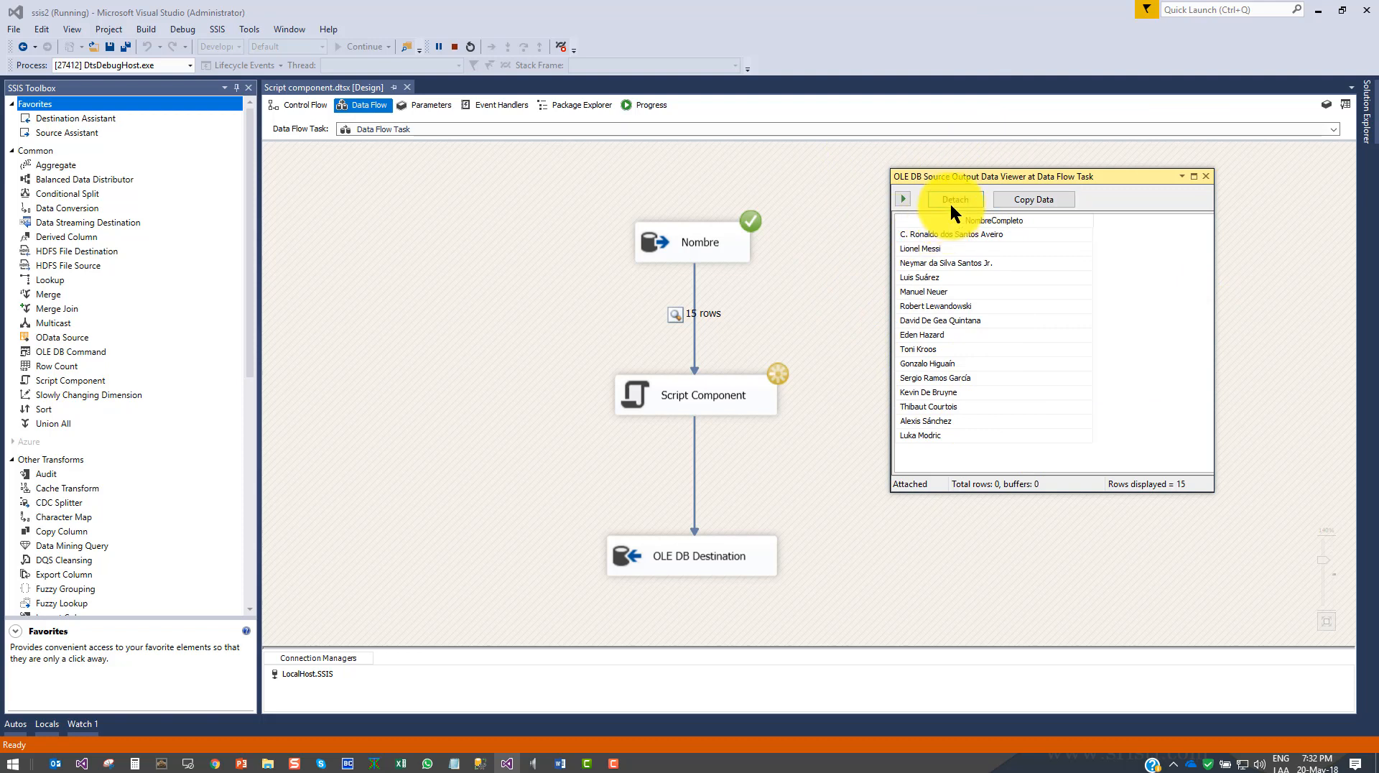
left_click(951, 198)
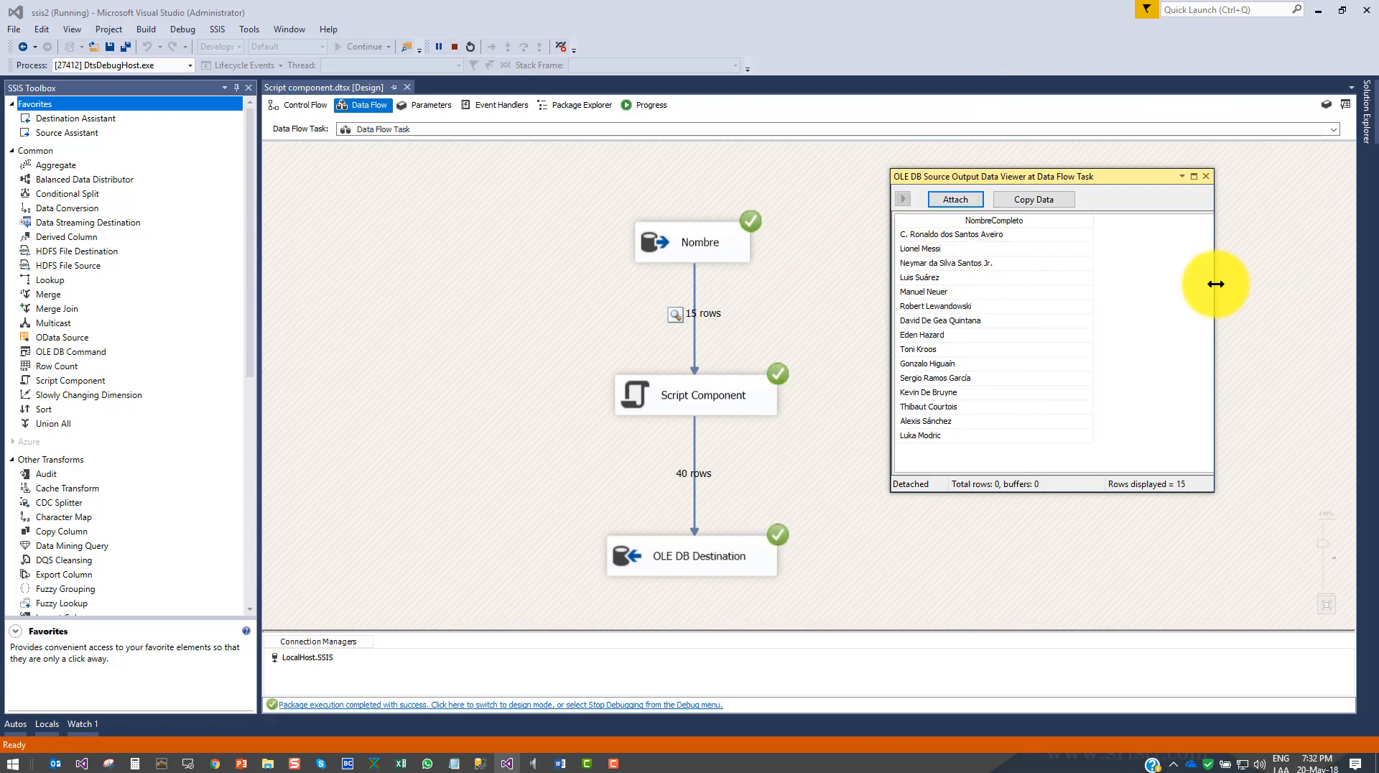
left_click(455, 46)
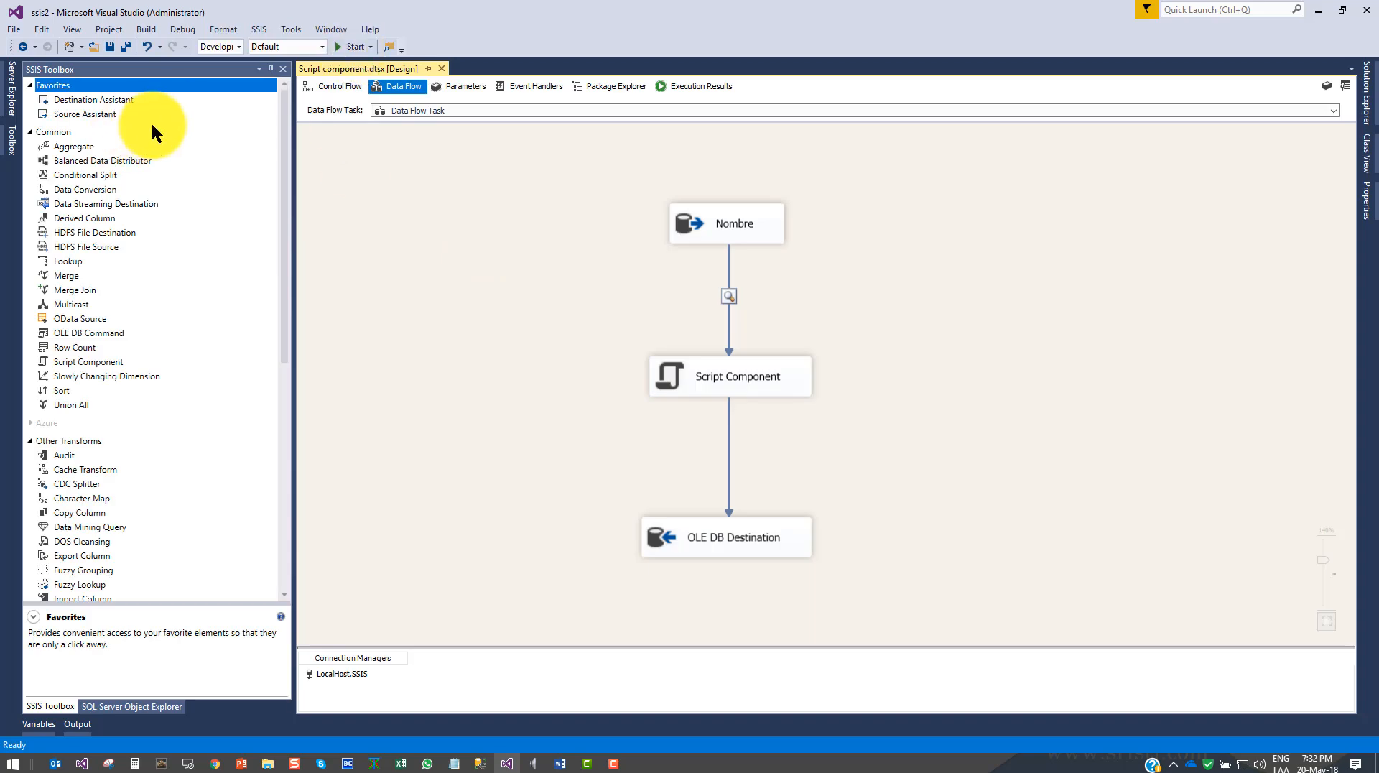
Run the package again, select the Lionel Messi row in the data viewer, resume the data flow and stop debugging
left_click(355, 46)
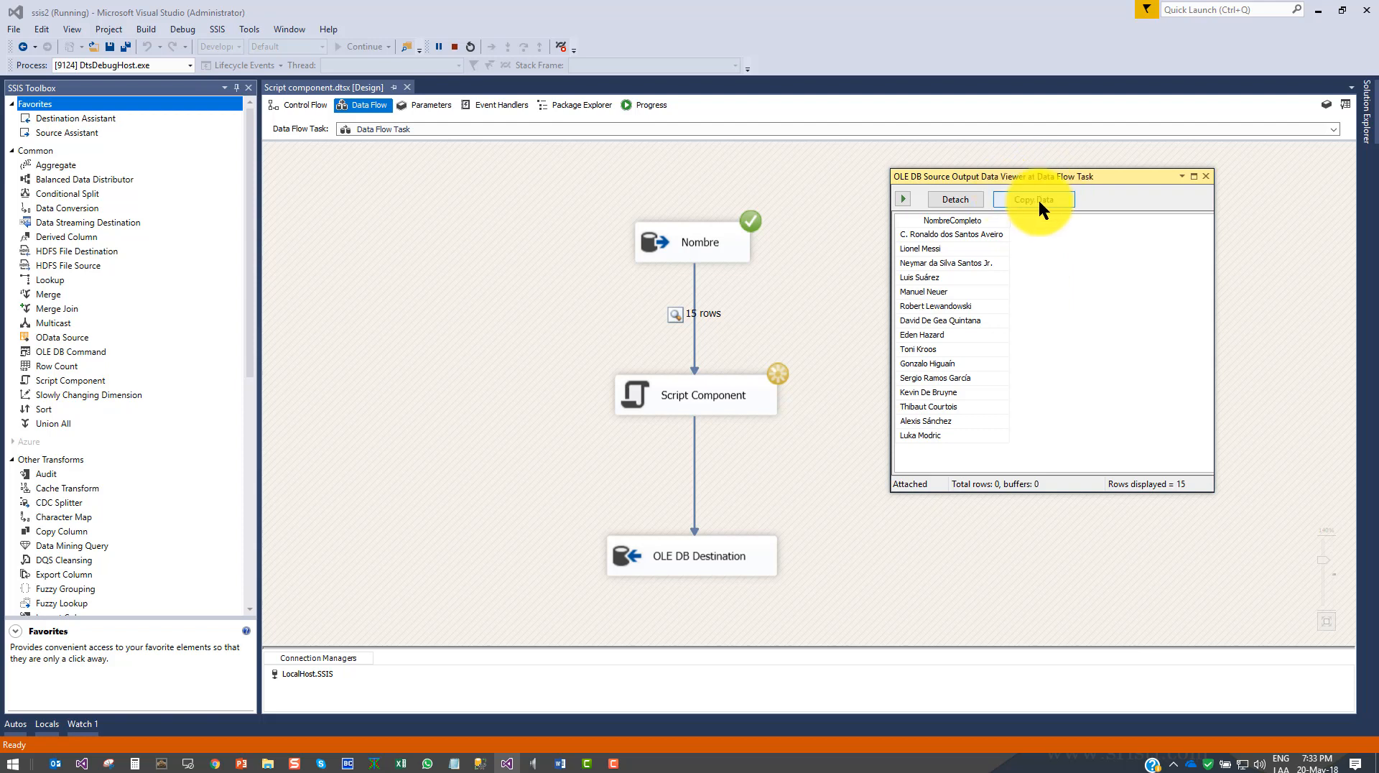
left_click(921, 248)
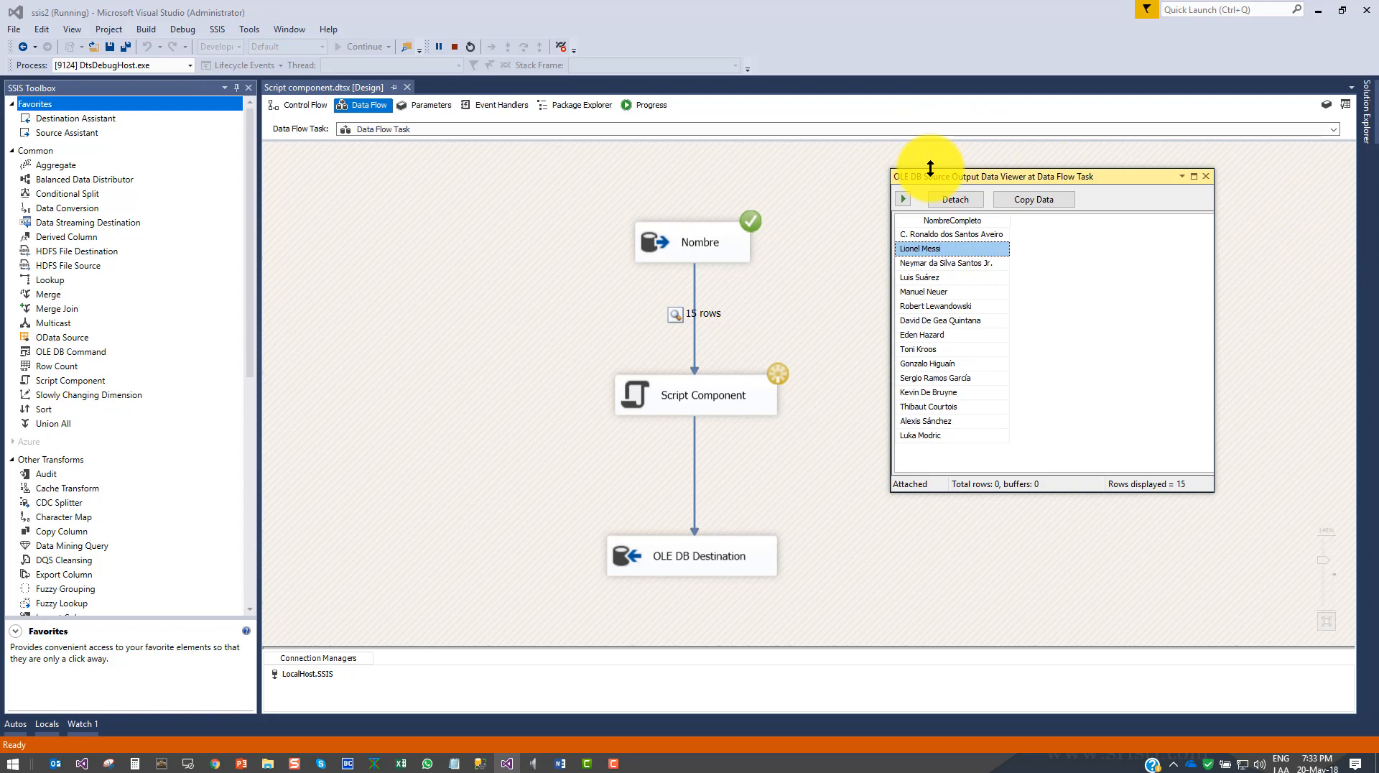
left_click(903, 200)
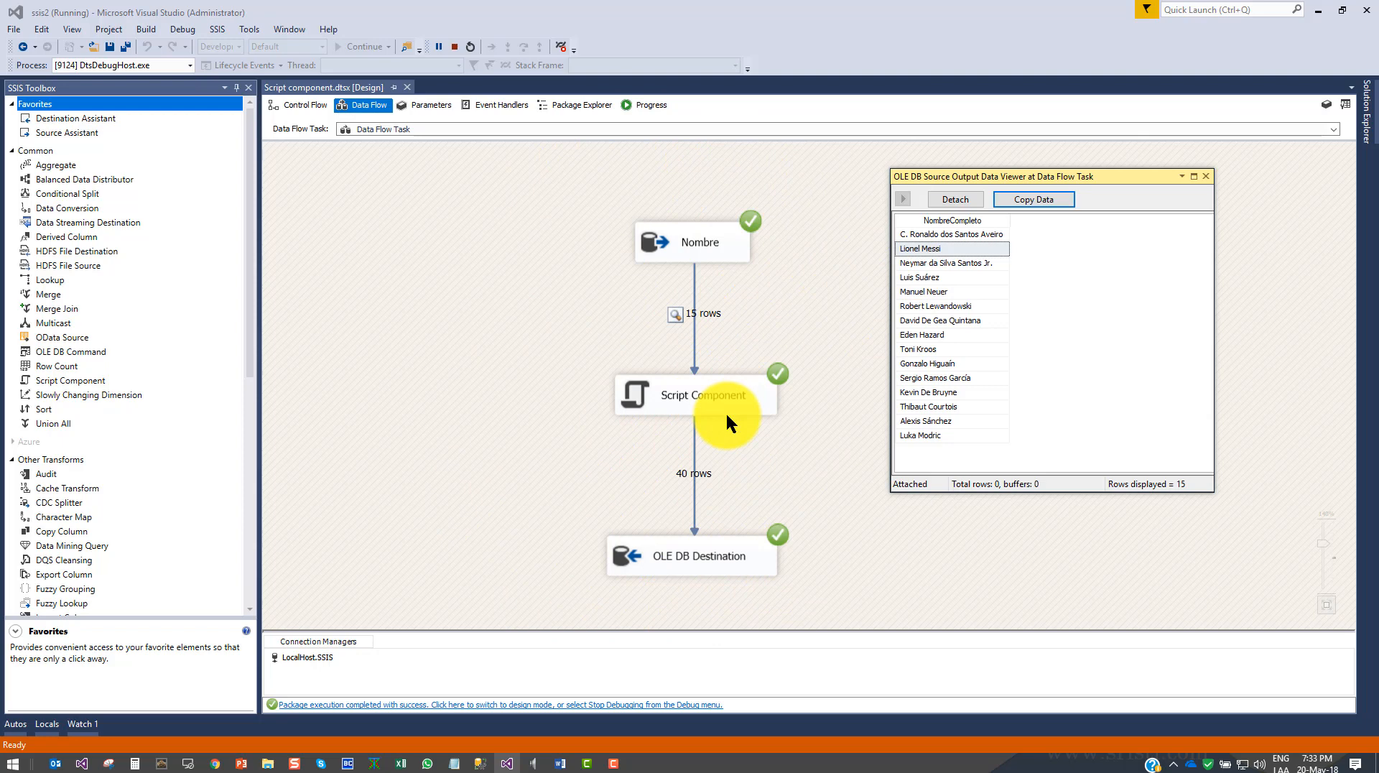
key("shift+F5")
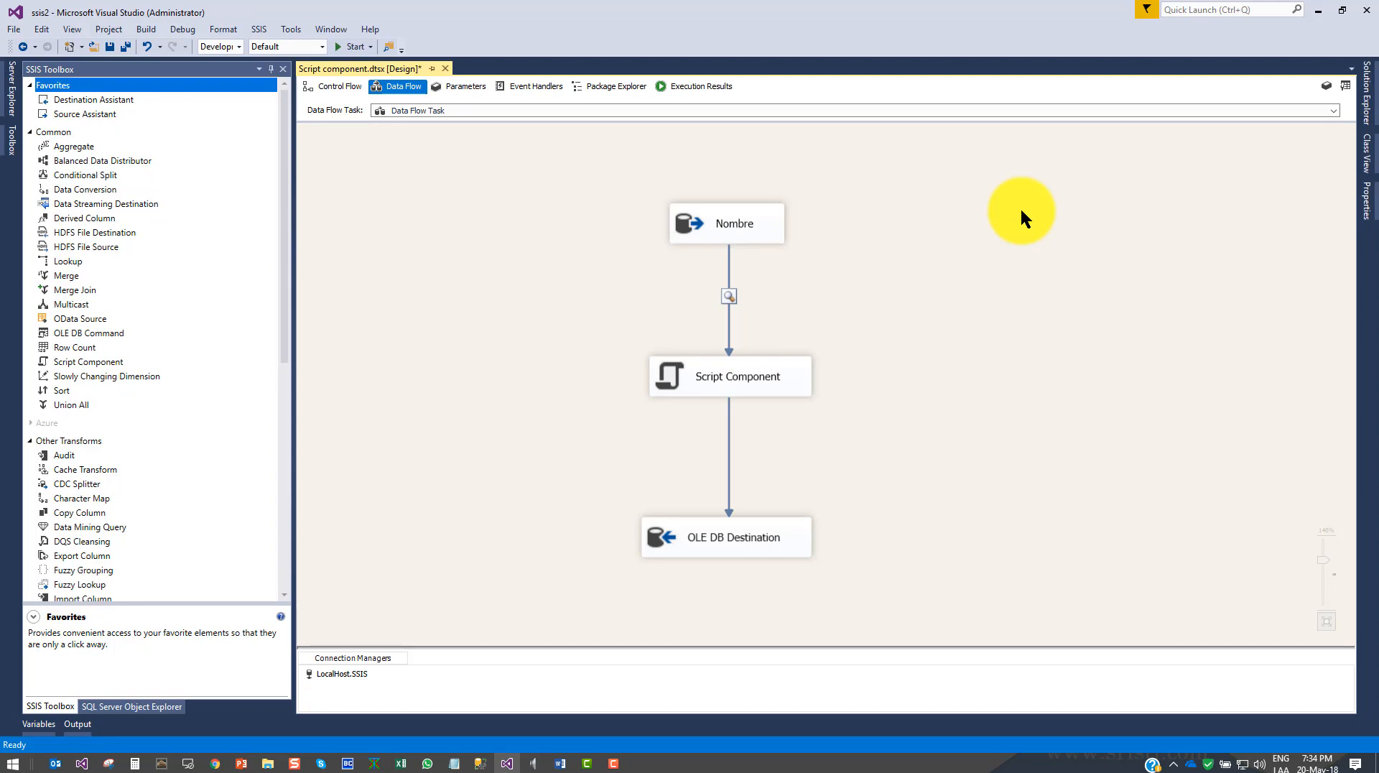
Replace the NombreCompleto column with ID in the Nombre source's SQL command
double_click(716, 215)
double_click(625, 374)
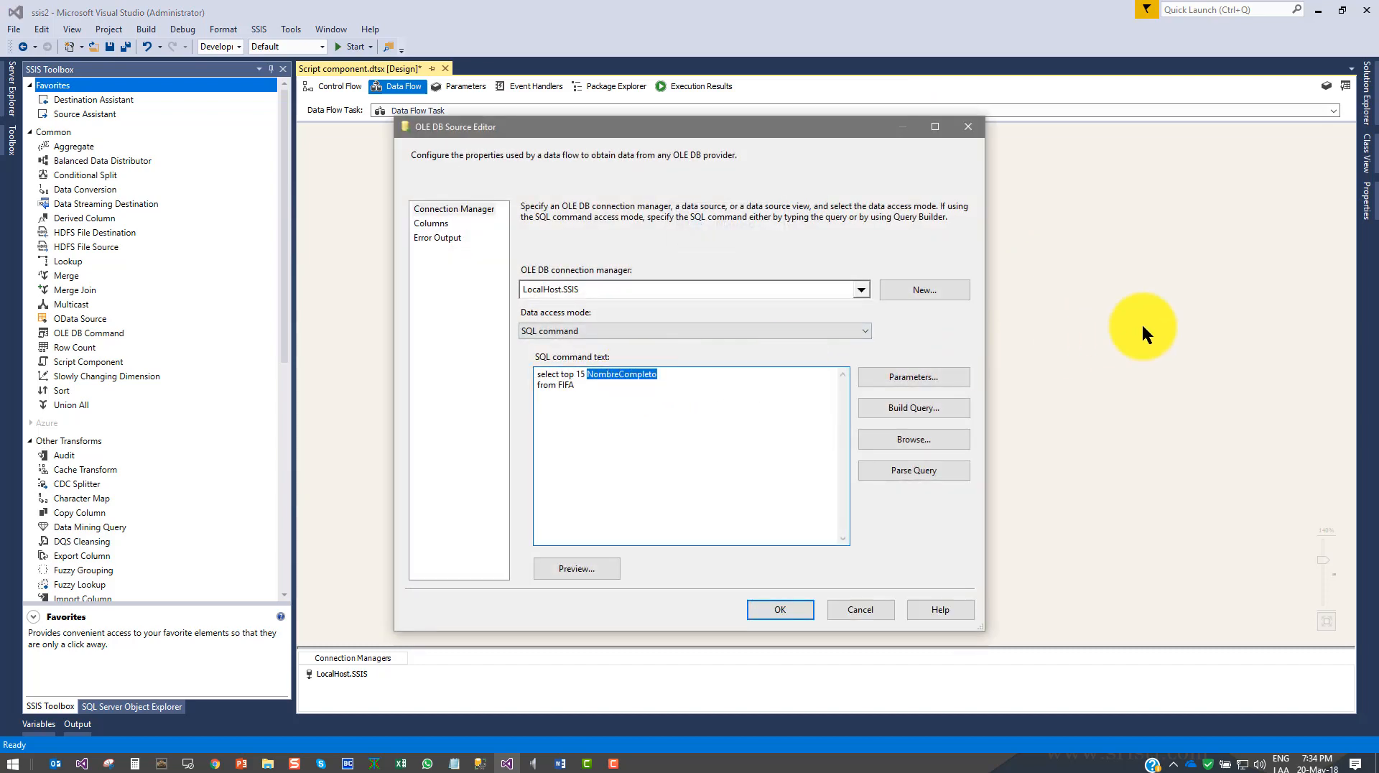
type("ID")
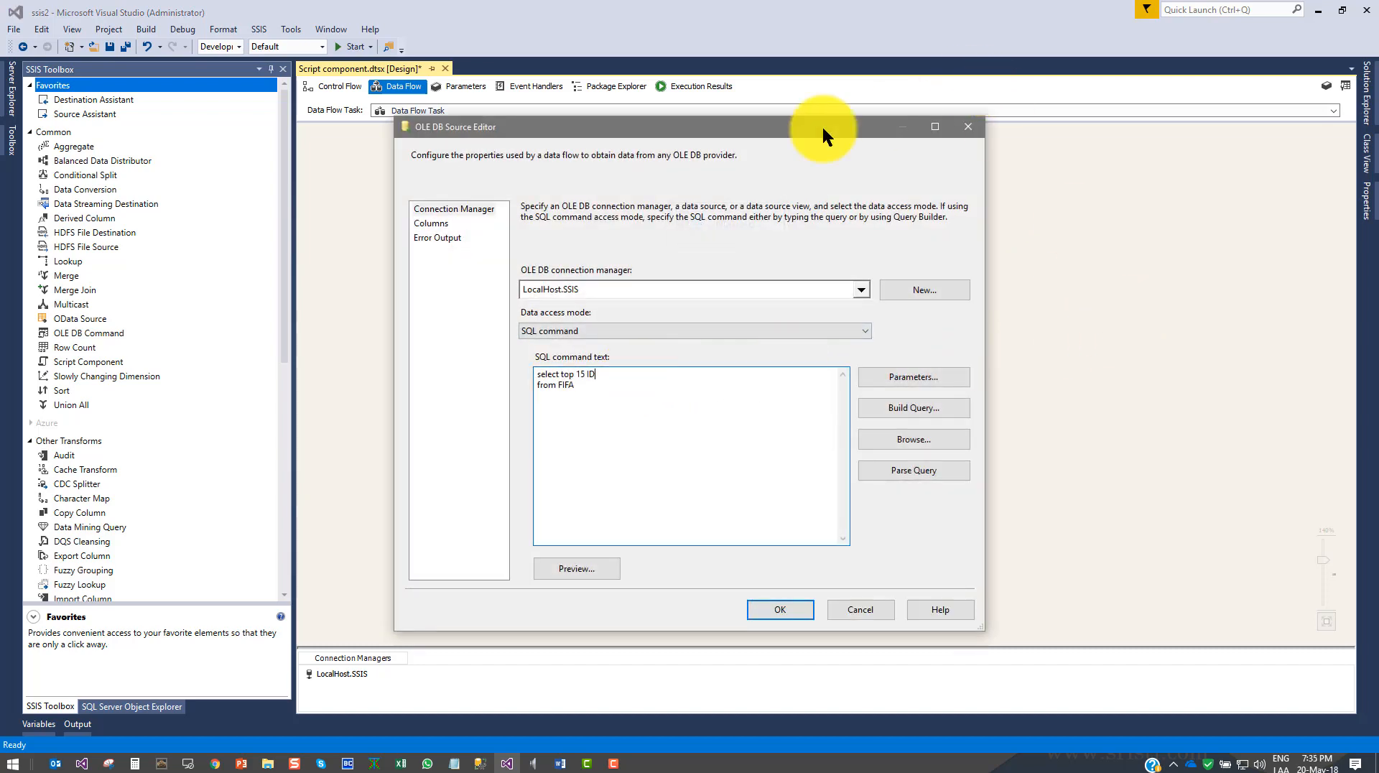
left_click_drag(821, 127, 1232, 127)
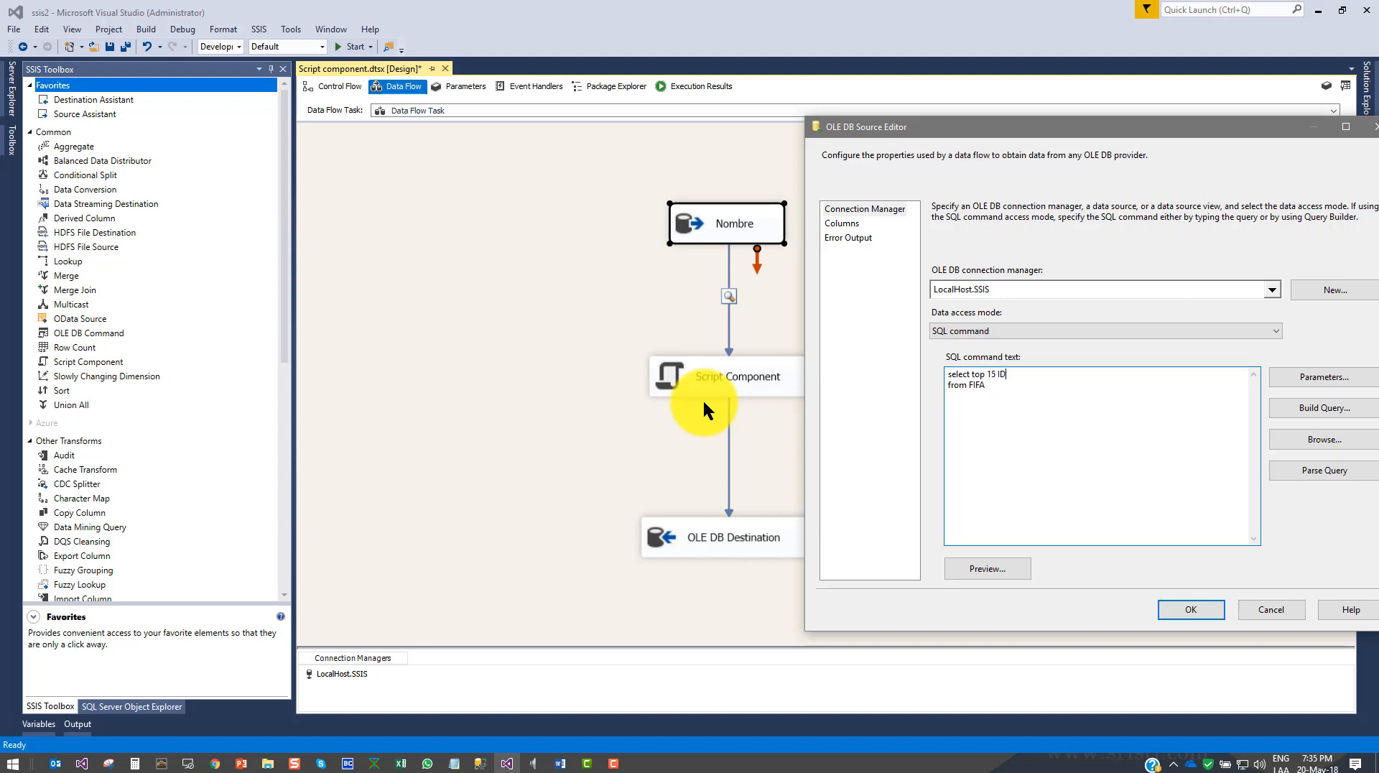
left_click(1193, 610)
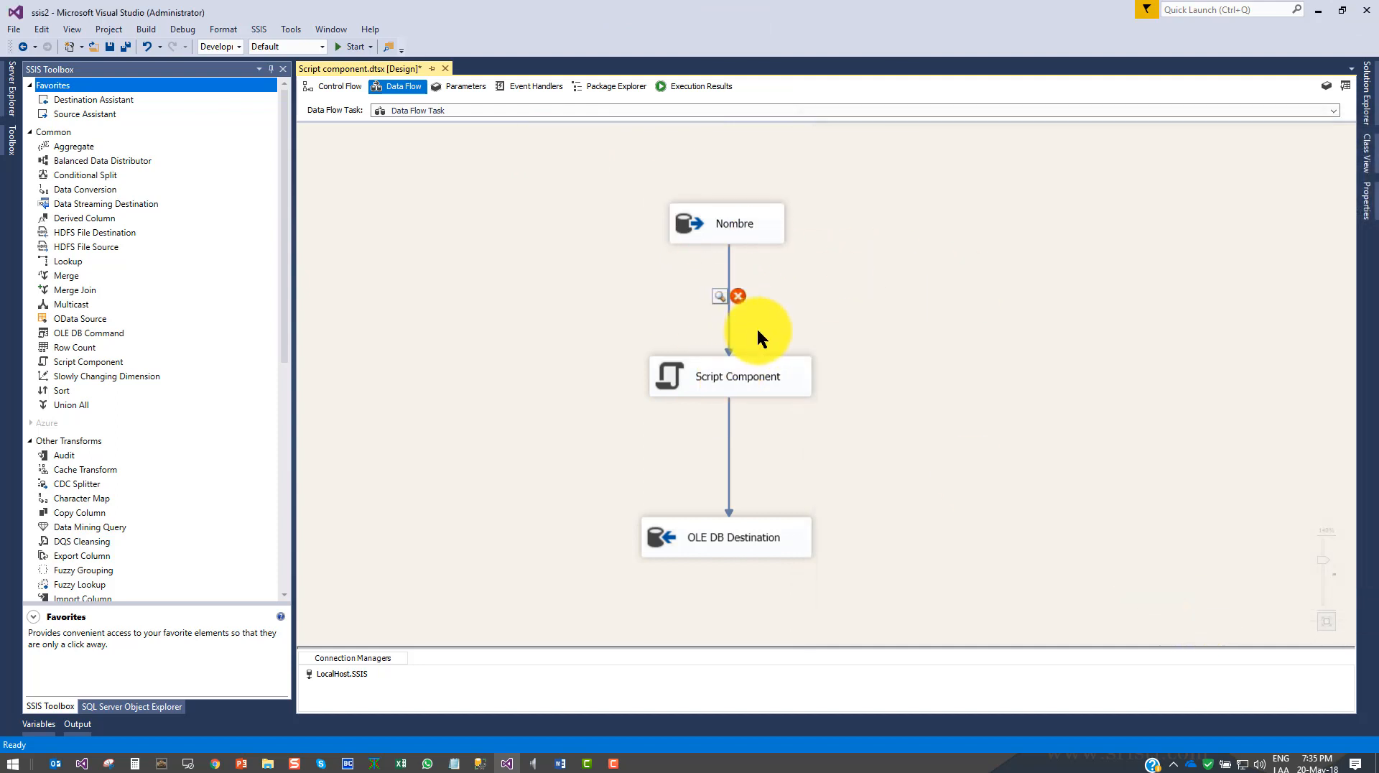
Open Resolve References for the path between Nombre and the Script Component and enable deletion of unmapped input columns
left_click(728, 326)
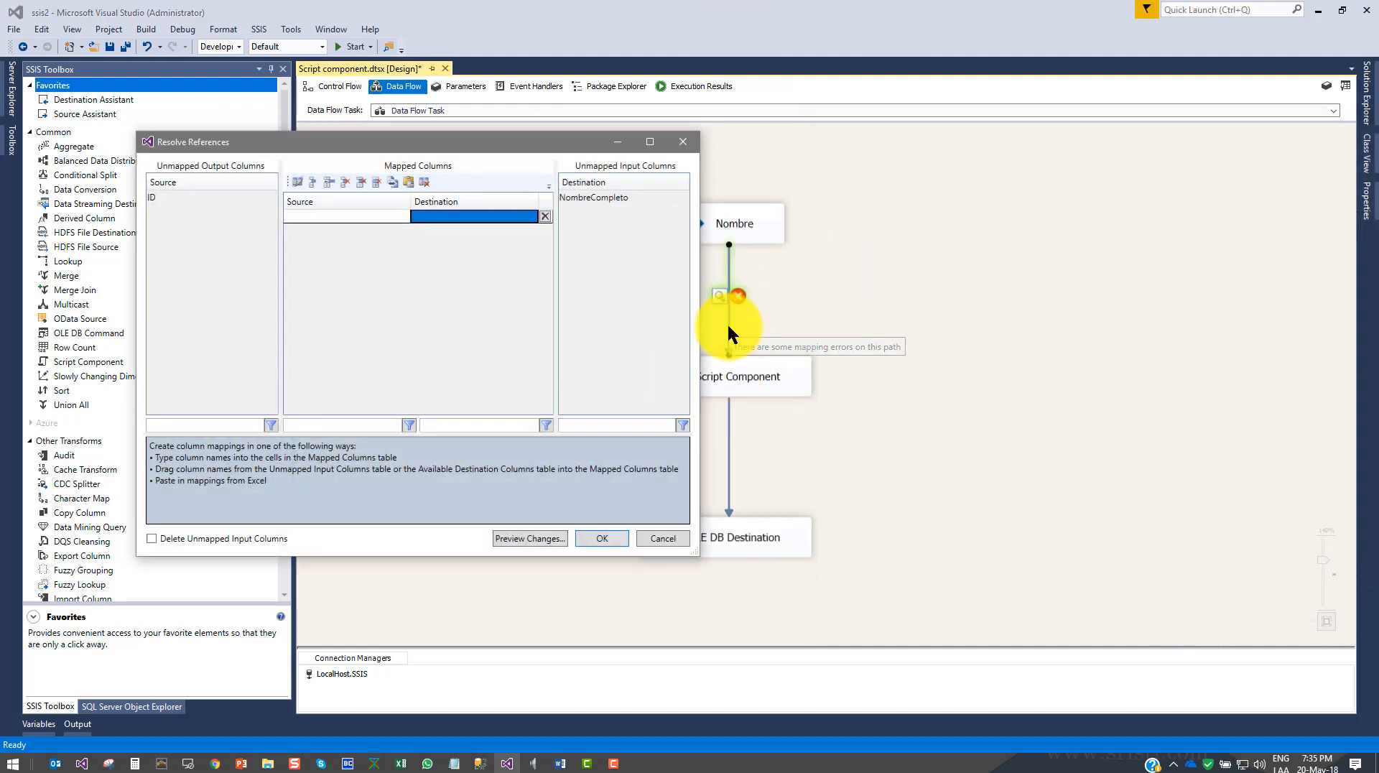
left_click_drag(411, 139, 423, 119)
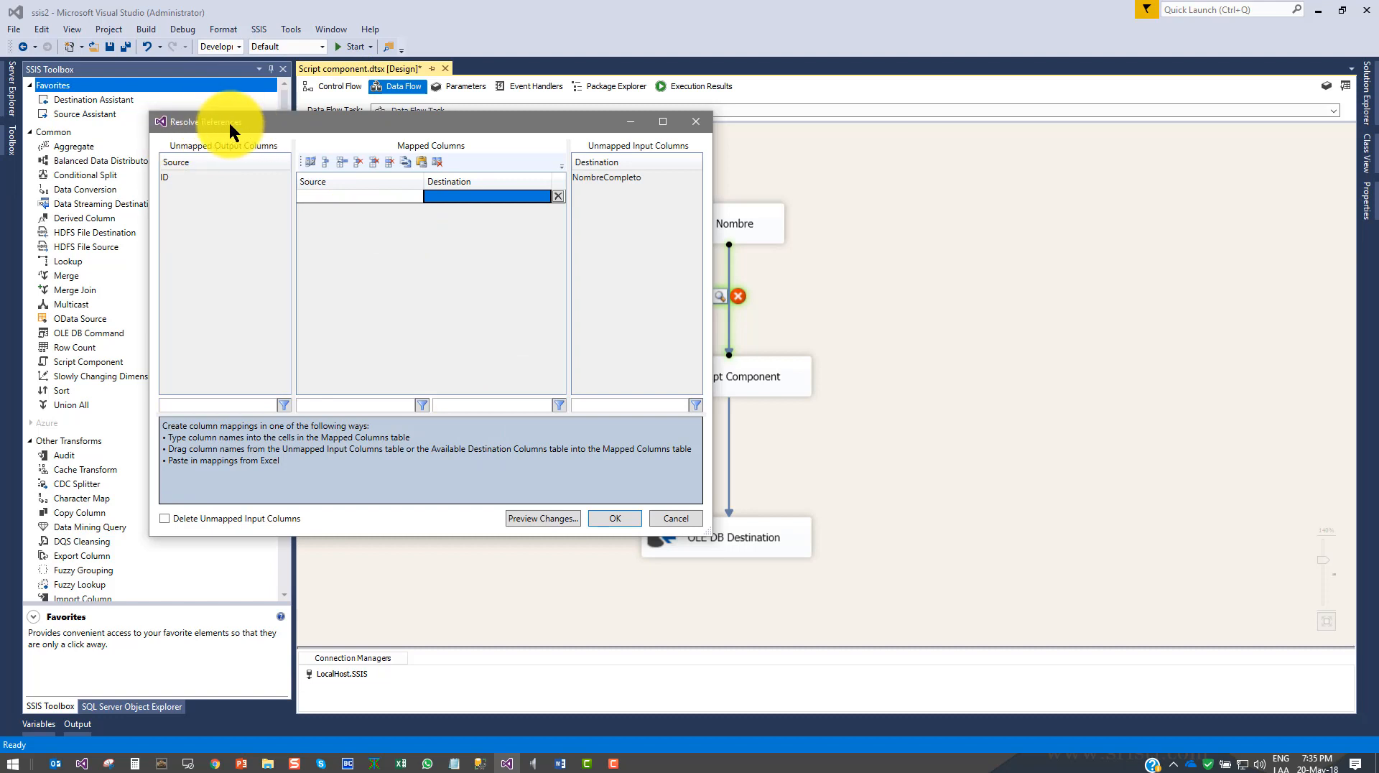
left_click_drag(429, 126, 494, 113)
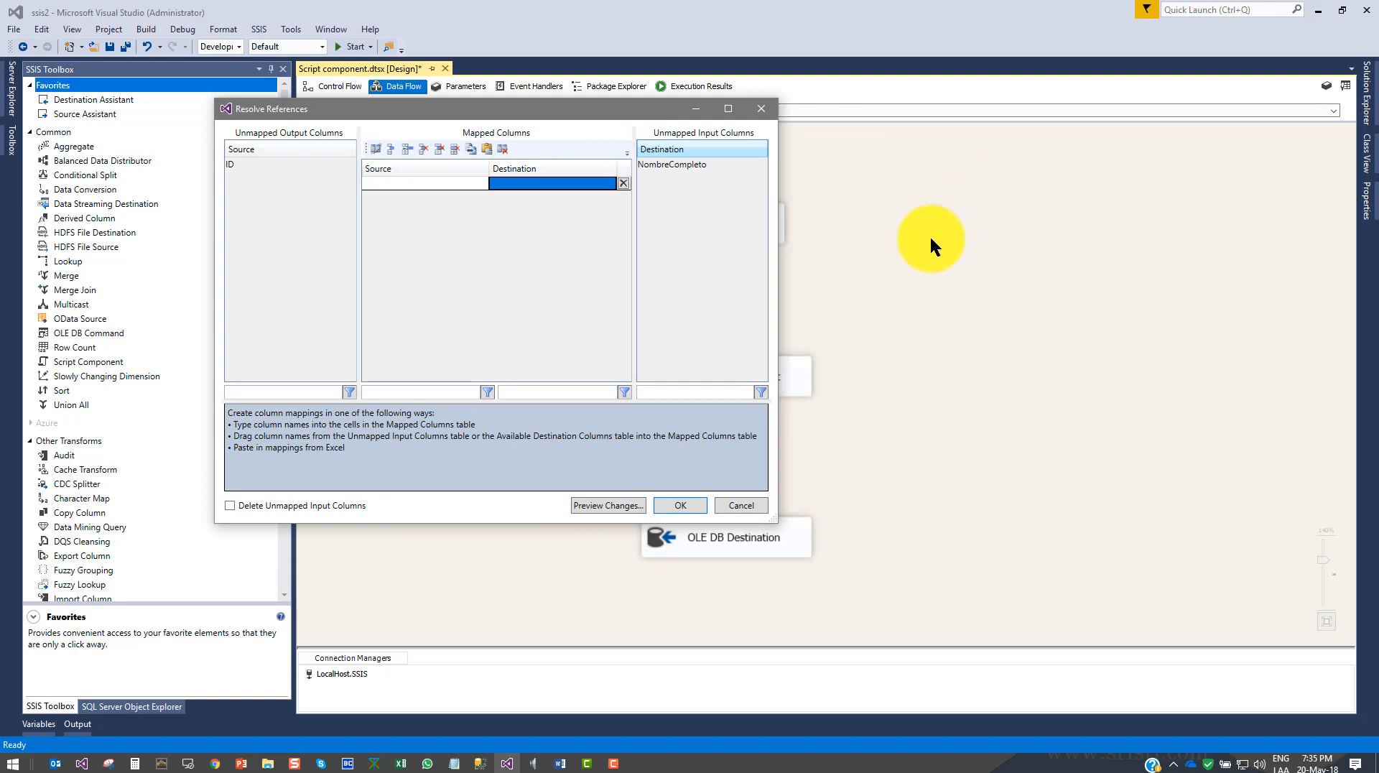
left_click(229, 506)
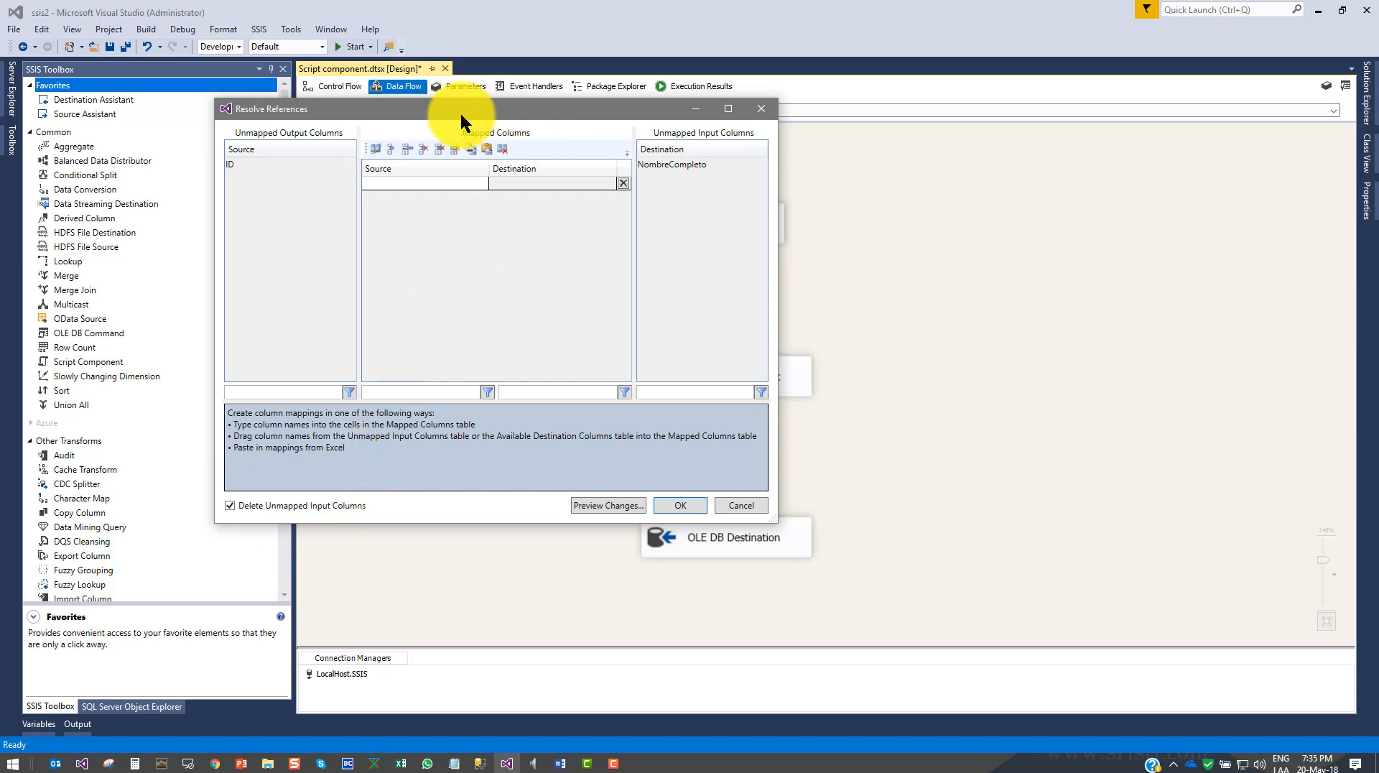
left_click_drag(460, 114, 985, 111)
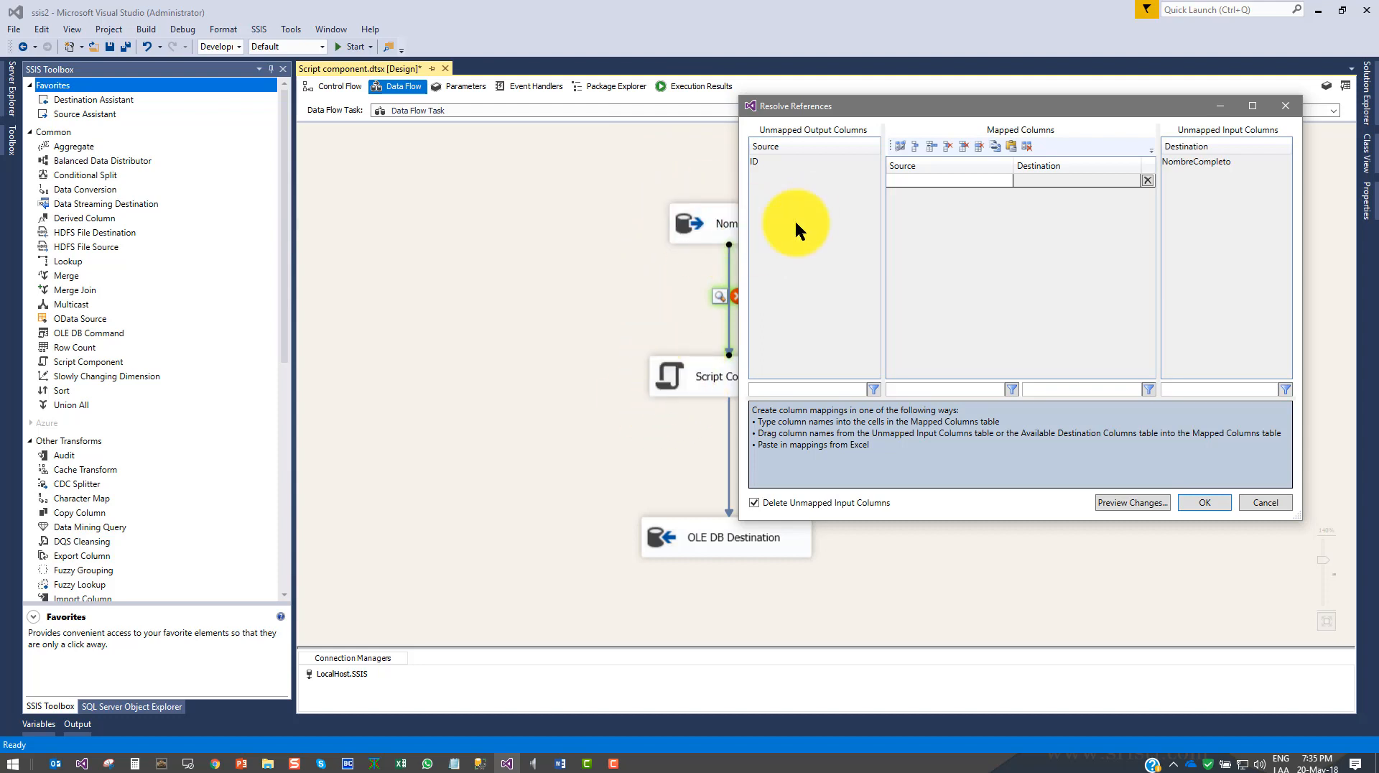
left_click_drag(989, 109, 752, 126)
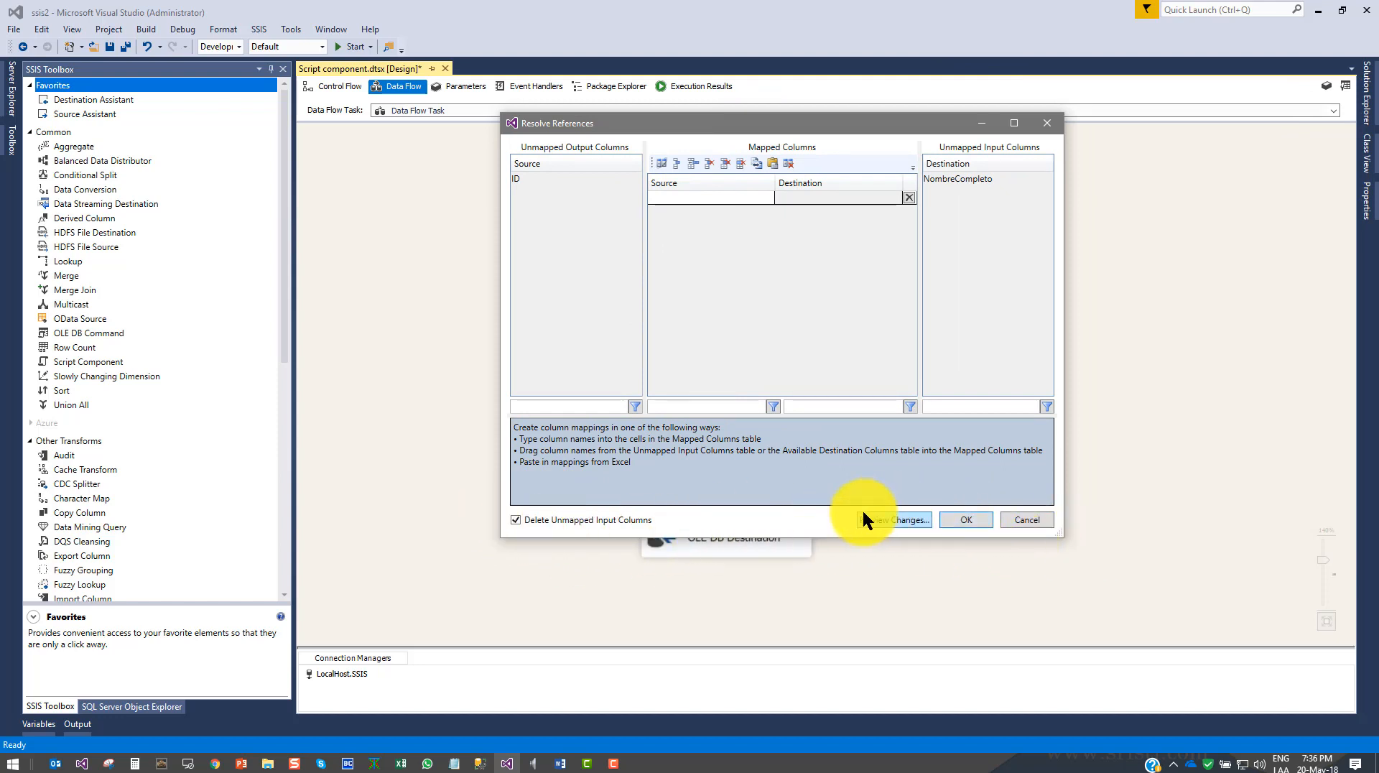
Preview the reference changes for the Script Component, inspect the NombreCompleto entry and close the preview
left_click(889, 520)
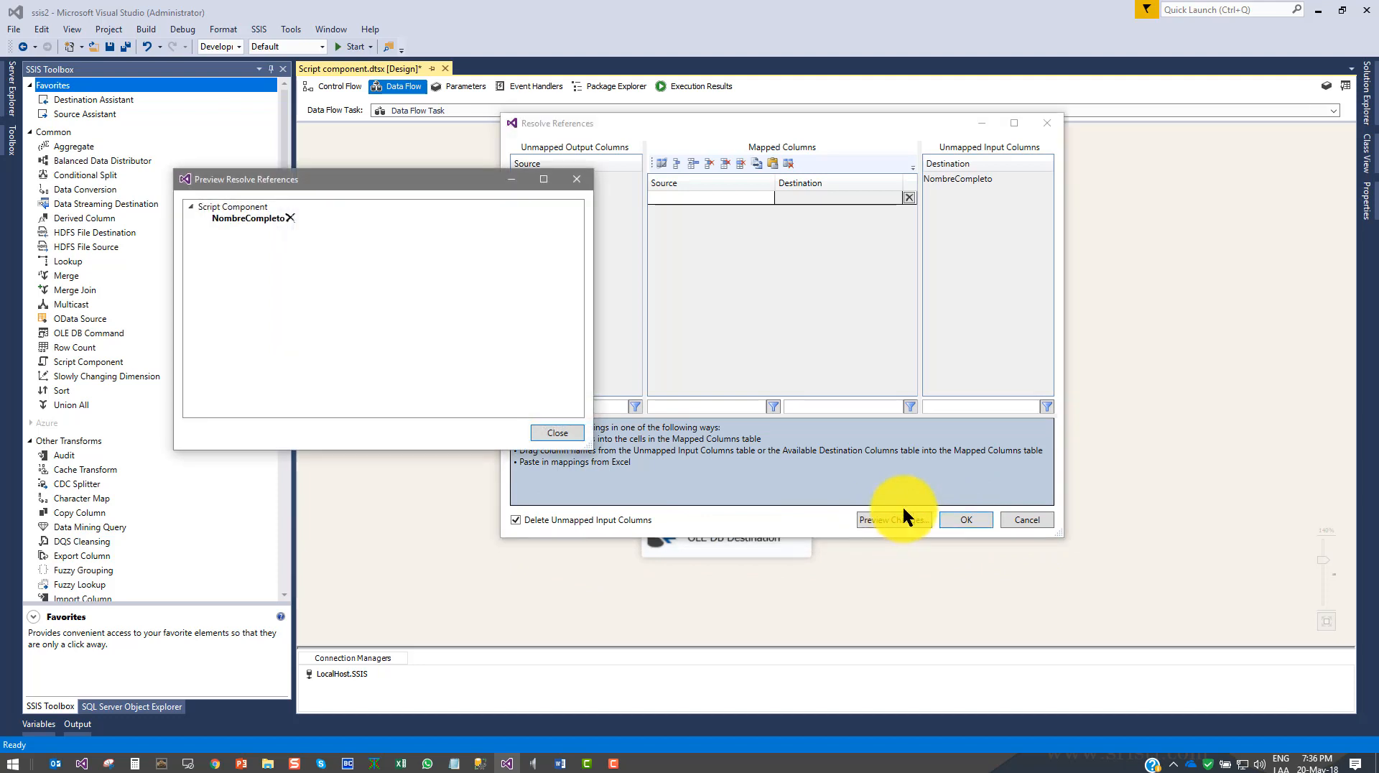
left_click(261, 217)
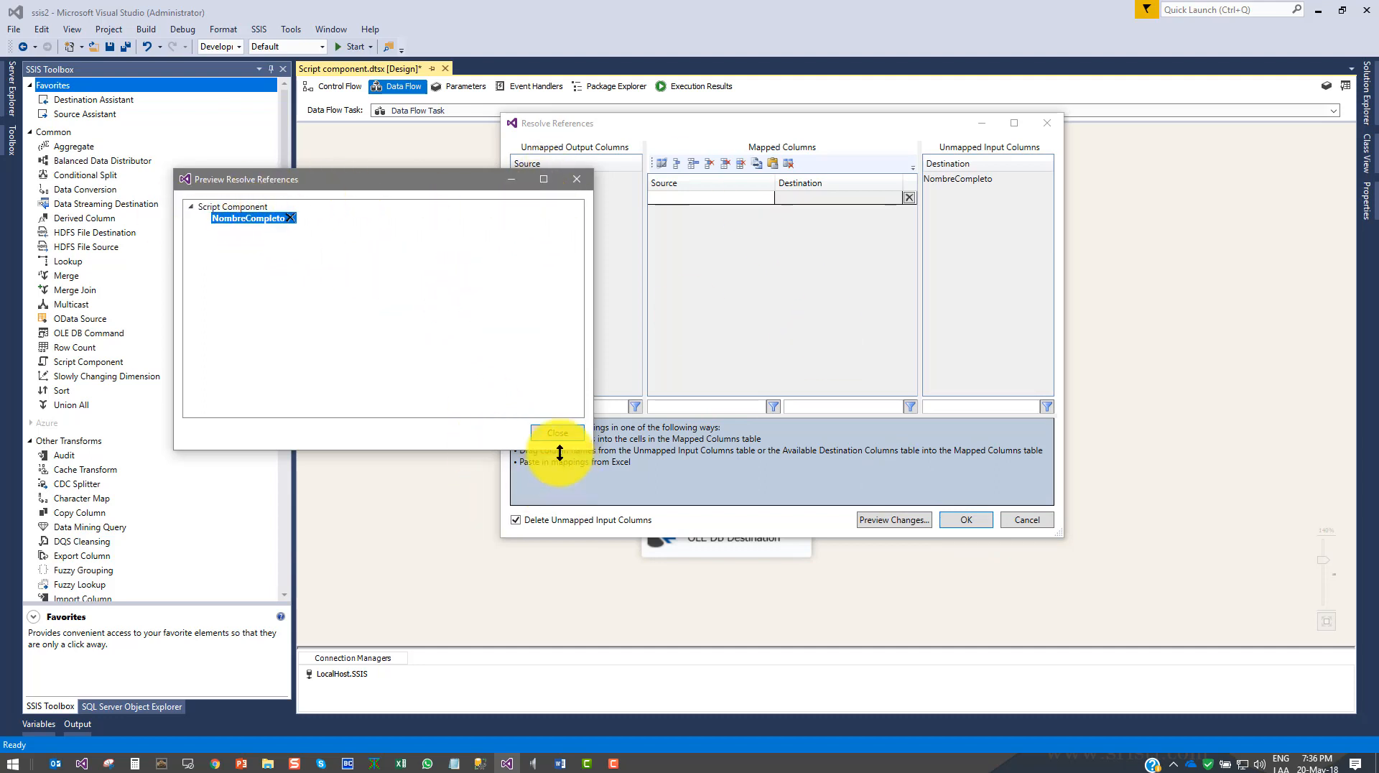
left_click(550, 432)
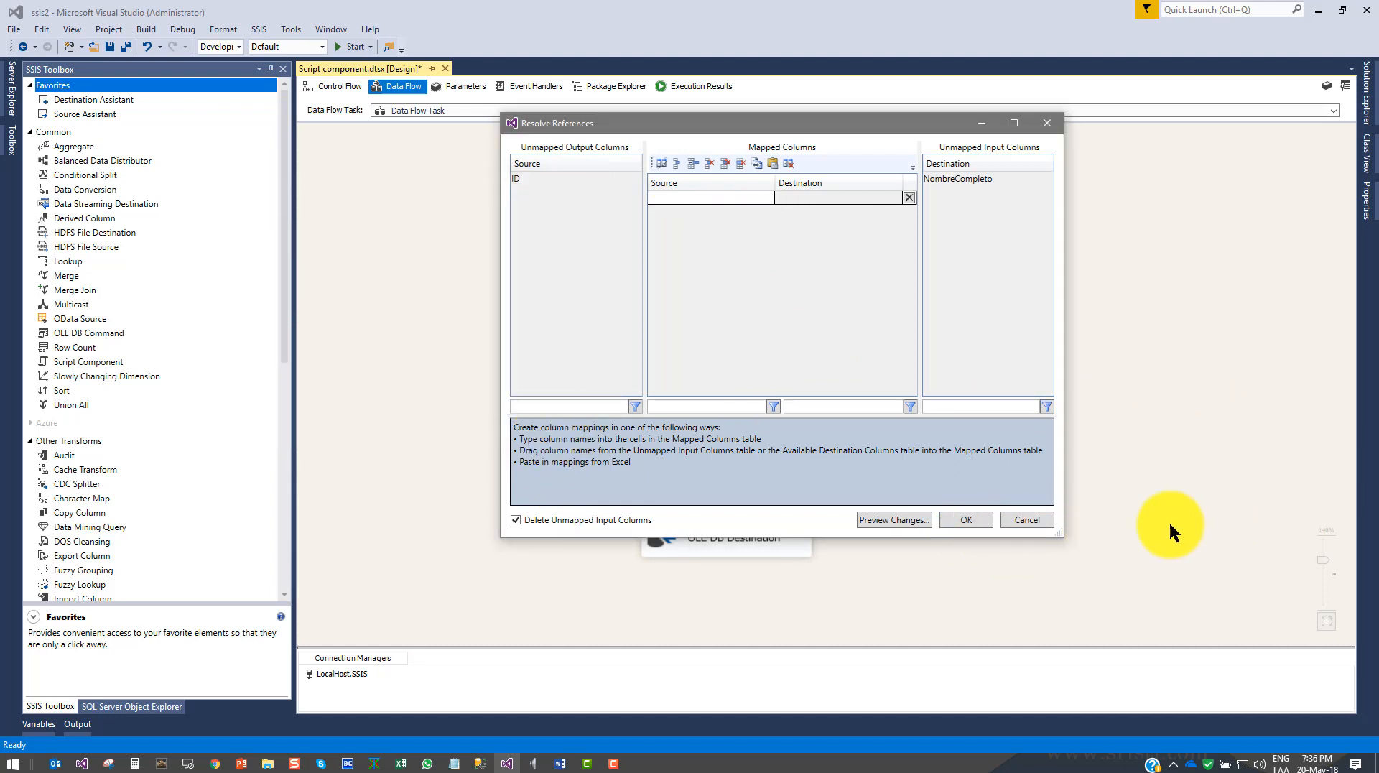
Apply the reference changes for the path into the Script Component and open the Nombre source for editing
left_click(965, 519)
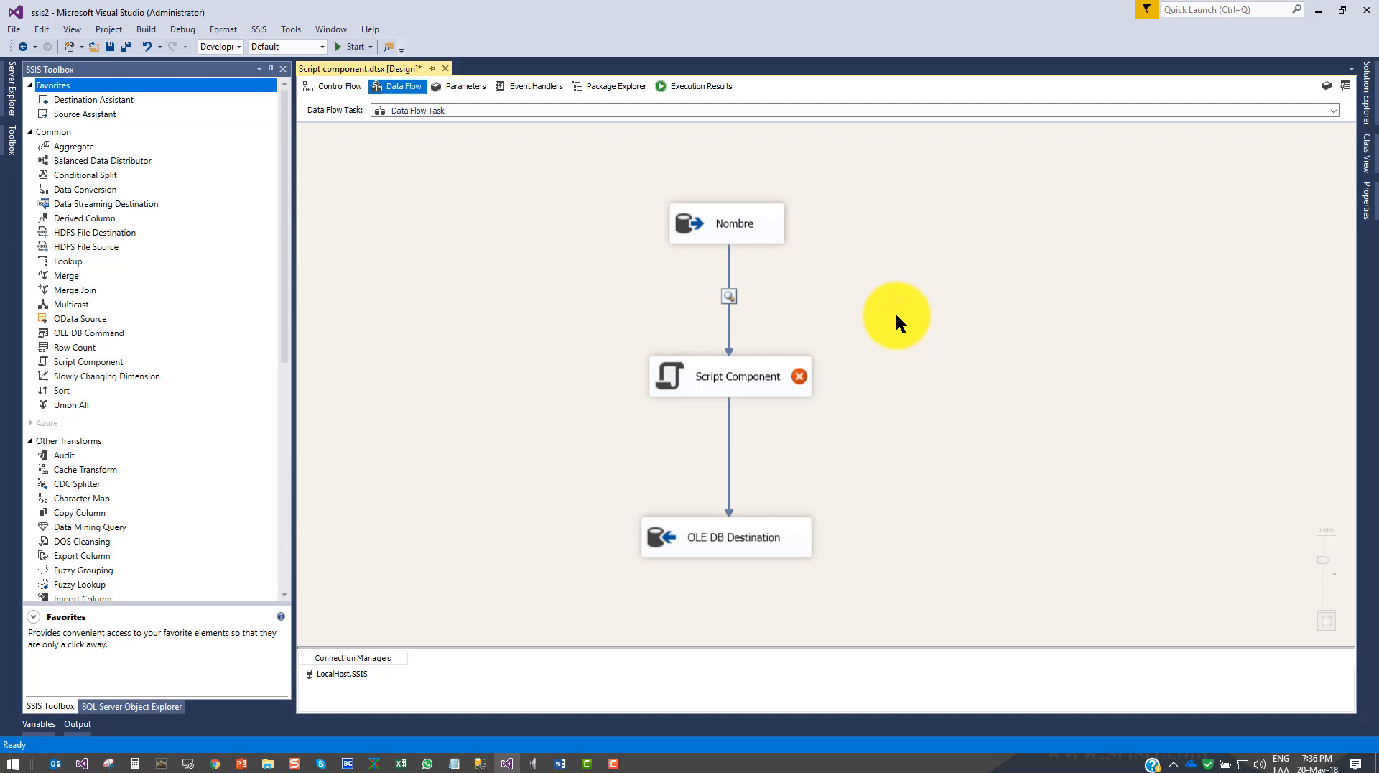
left_click(719, 382)
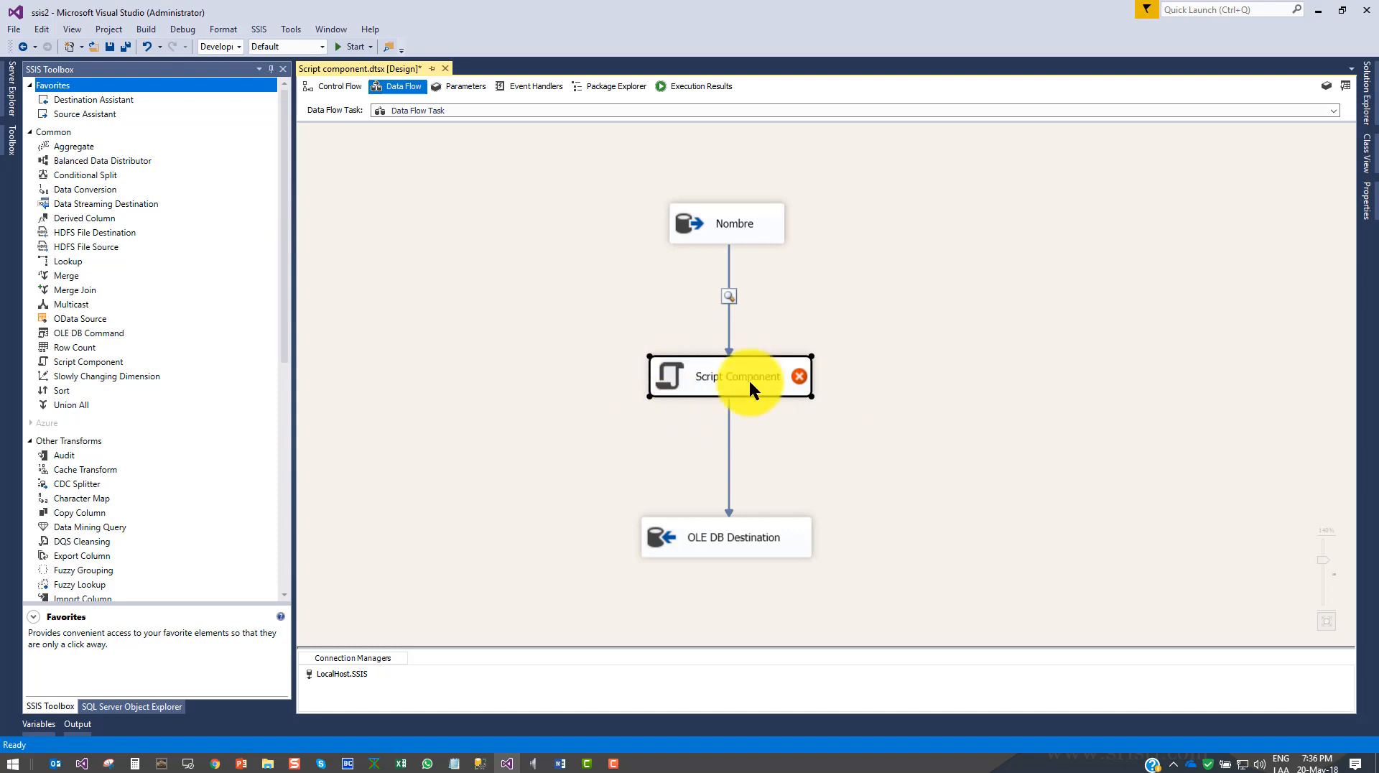
double_click(758, 219)
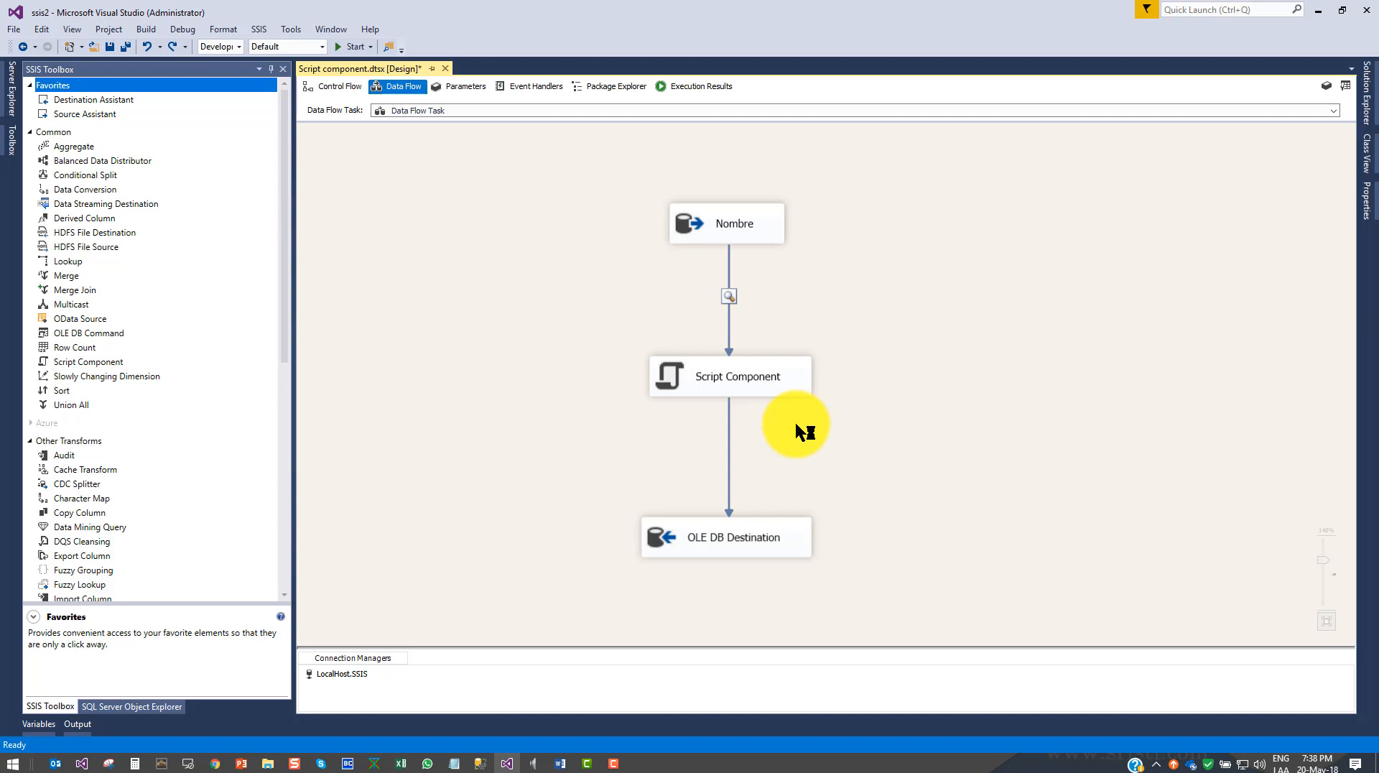
Open the path between Nombre and the Script Component for editing and examine its column metadata, fitting the Name column to its contents
right_click(727, 295)
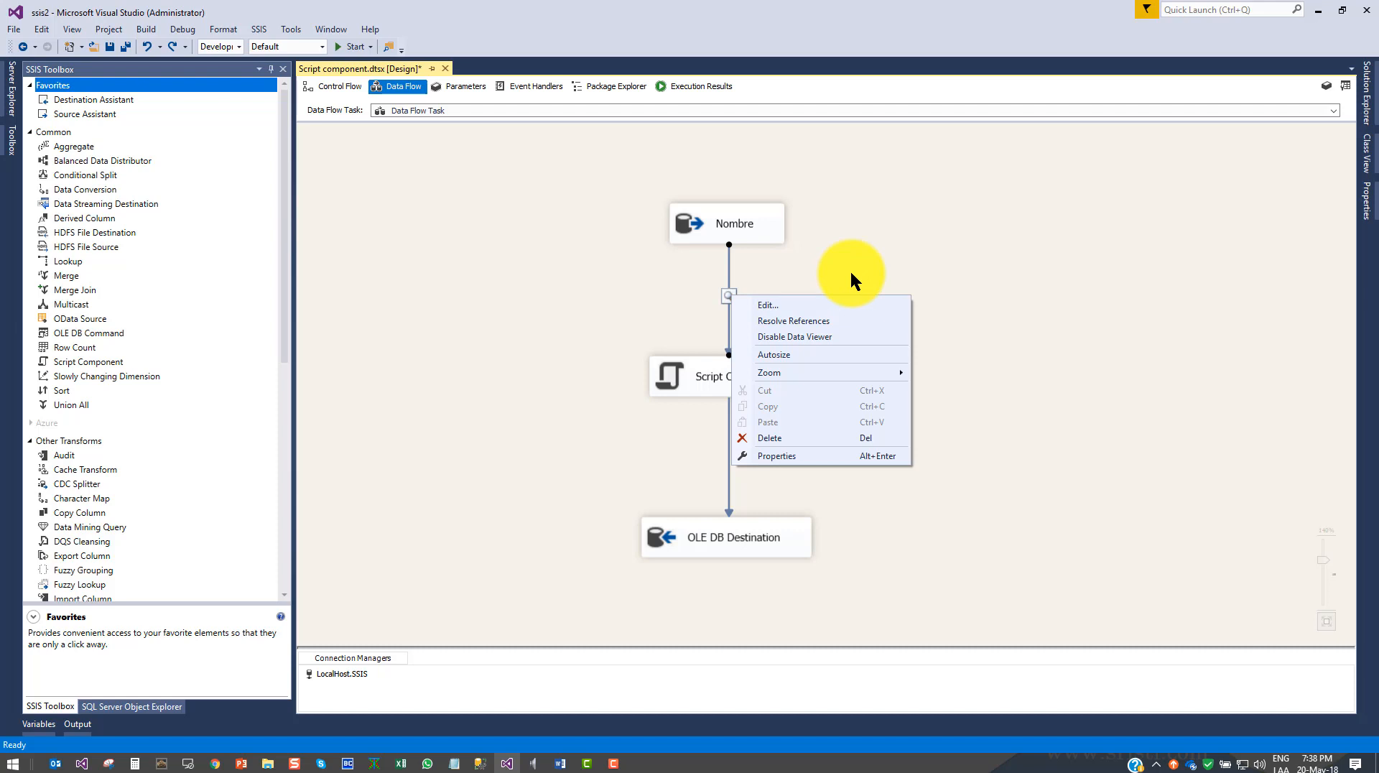
left_click(767, 305)
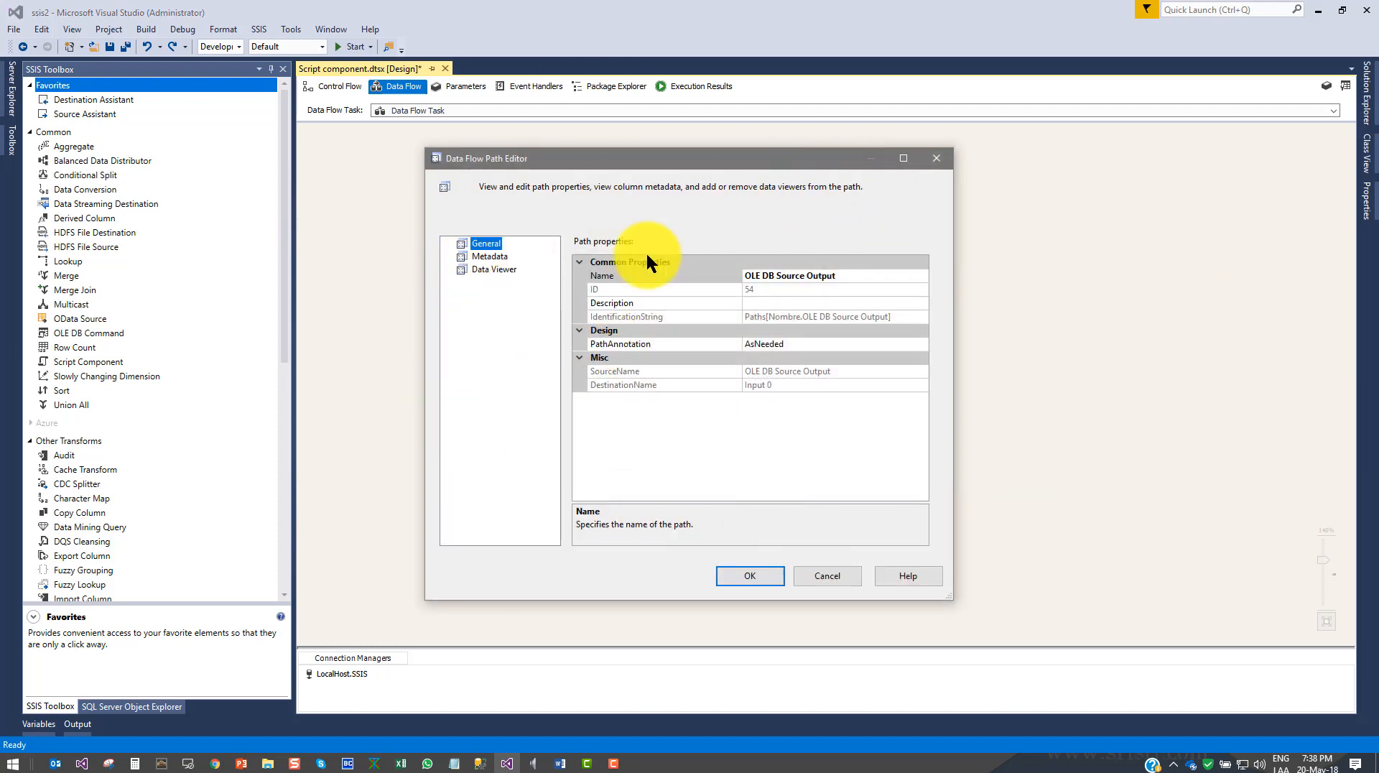
left_click(475, 257)
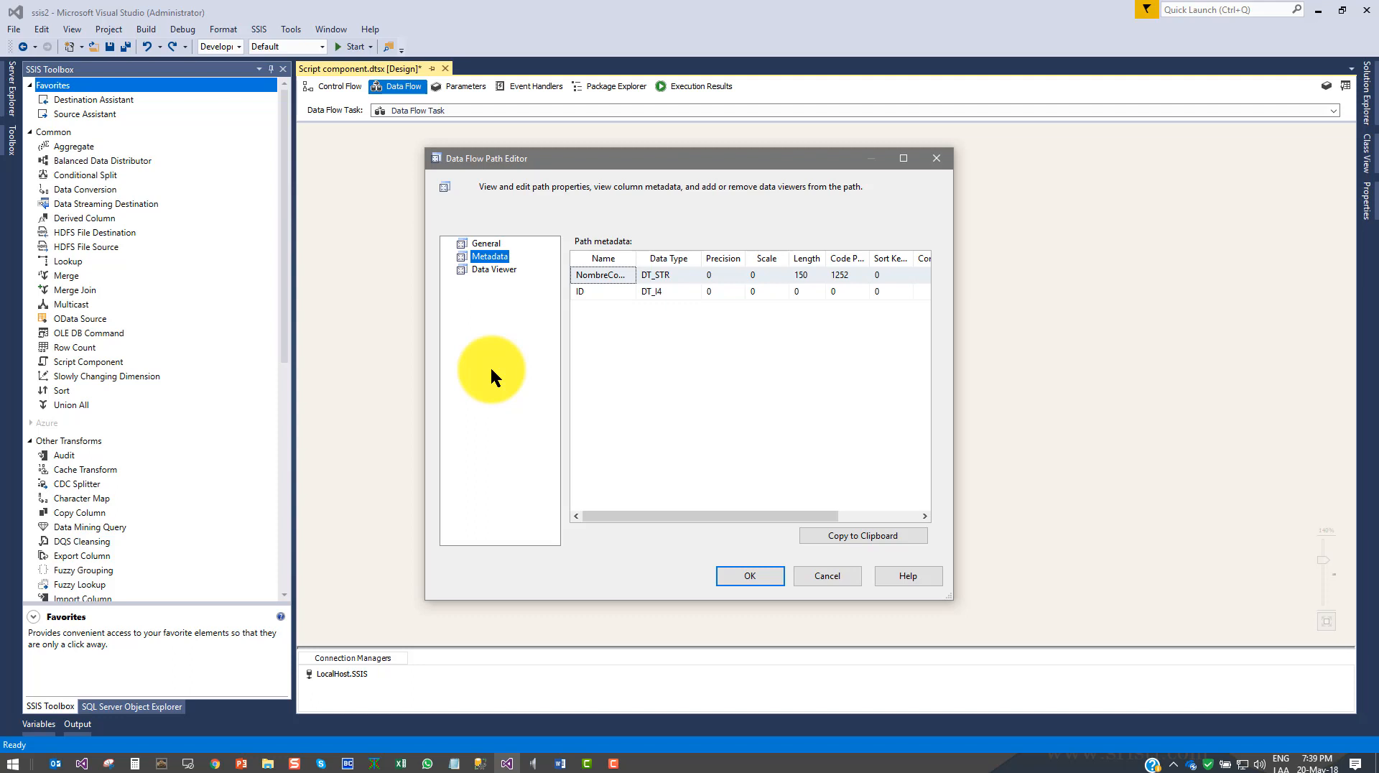
double_click(638, 254)
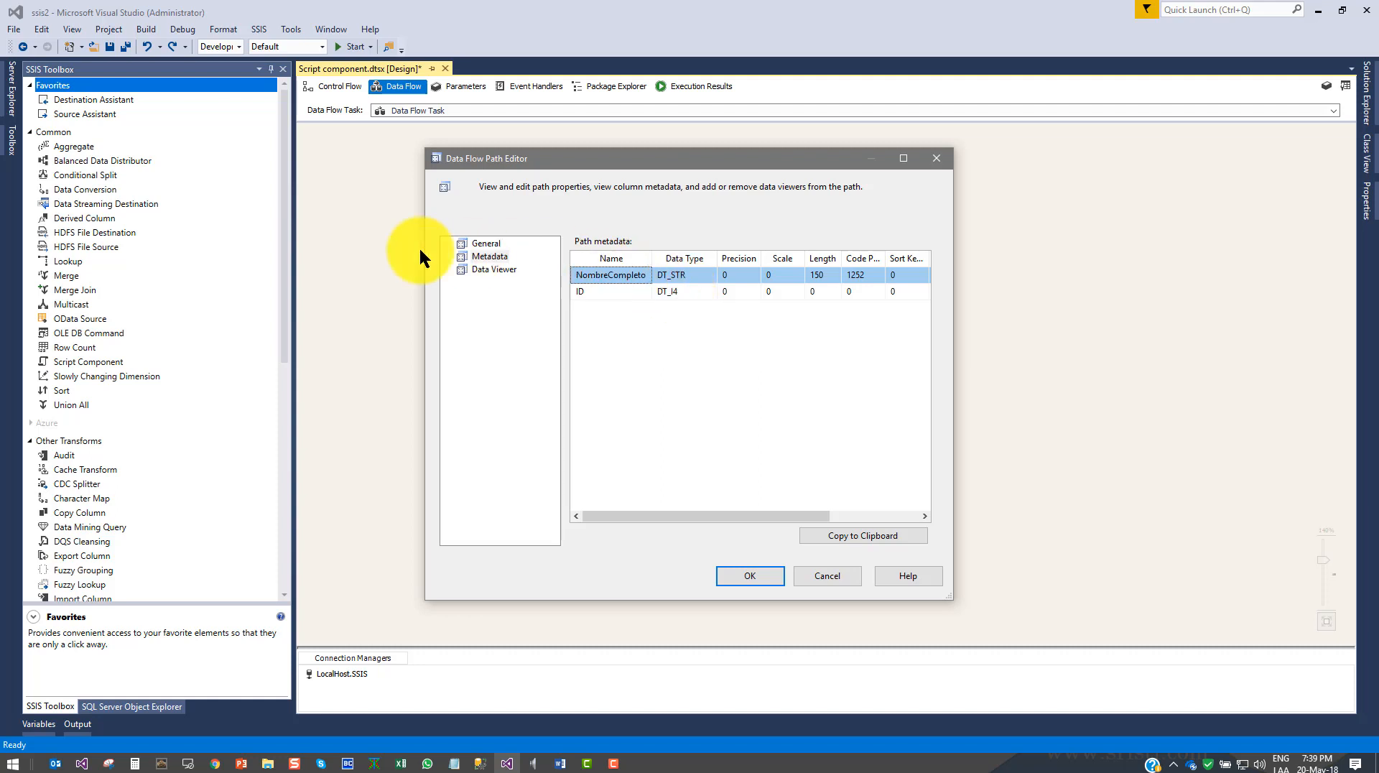
Review the path's data viewer settings, examining the displayed columns and selecting the unused ID column
left_click_drag(544, 158, 827, 158)
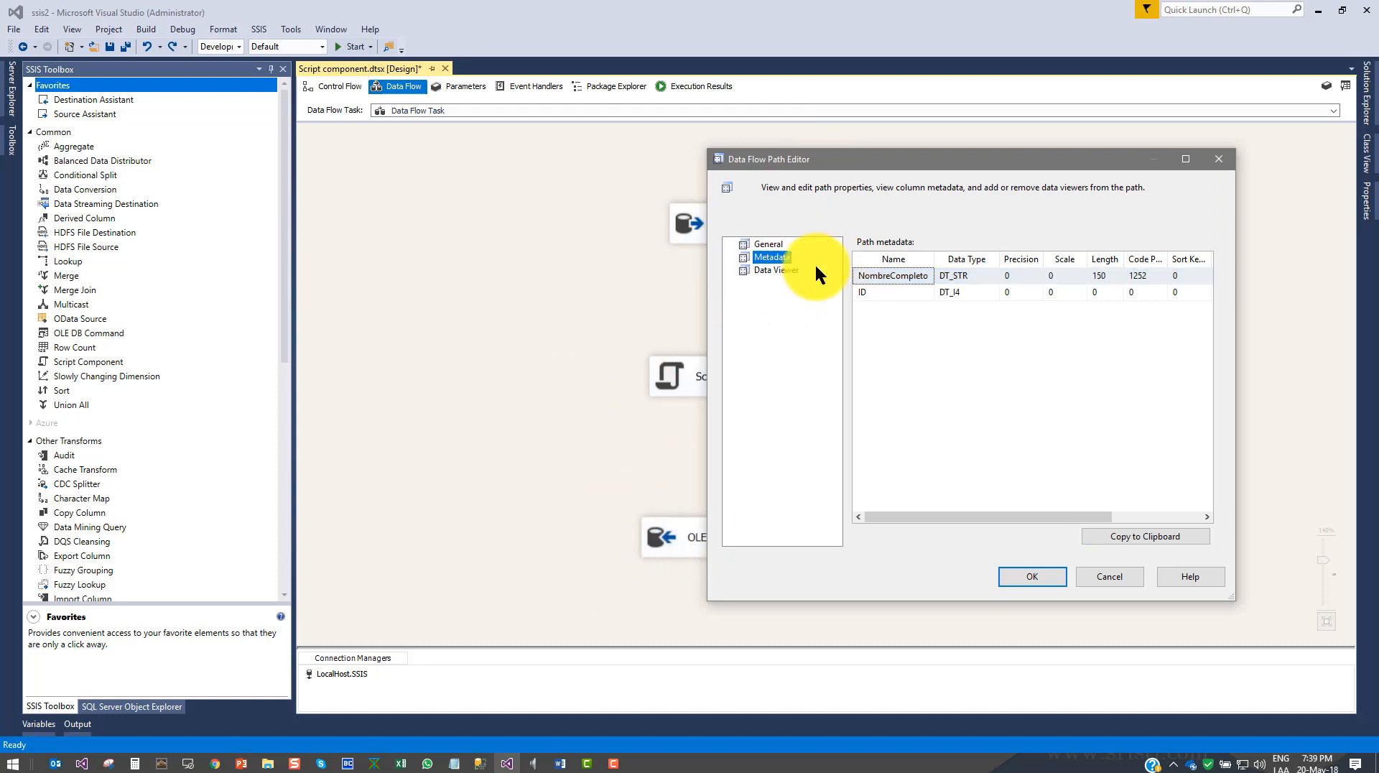
left_click(782, 268)
left_click_drag(847, 158, 681, 145)
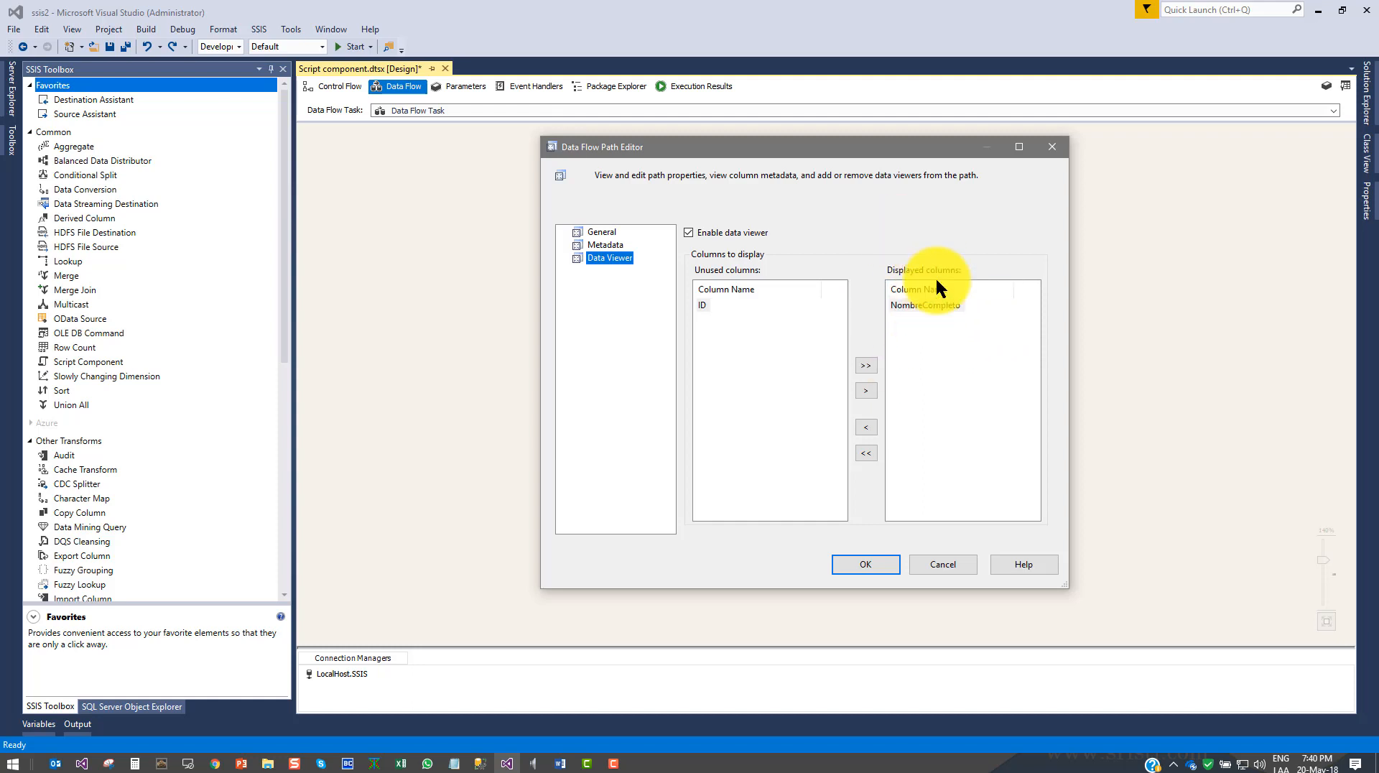
left_click(704, 304)
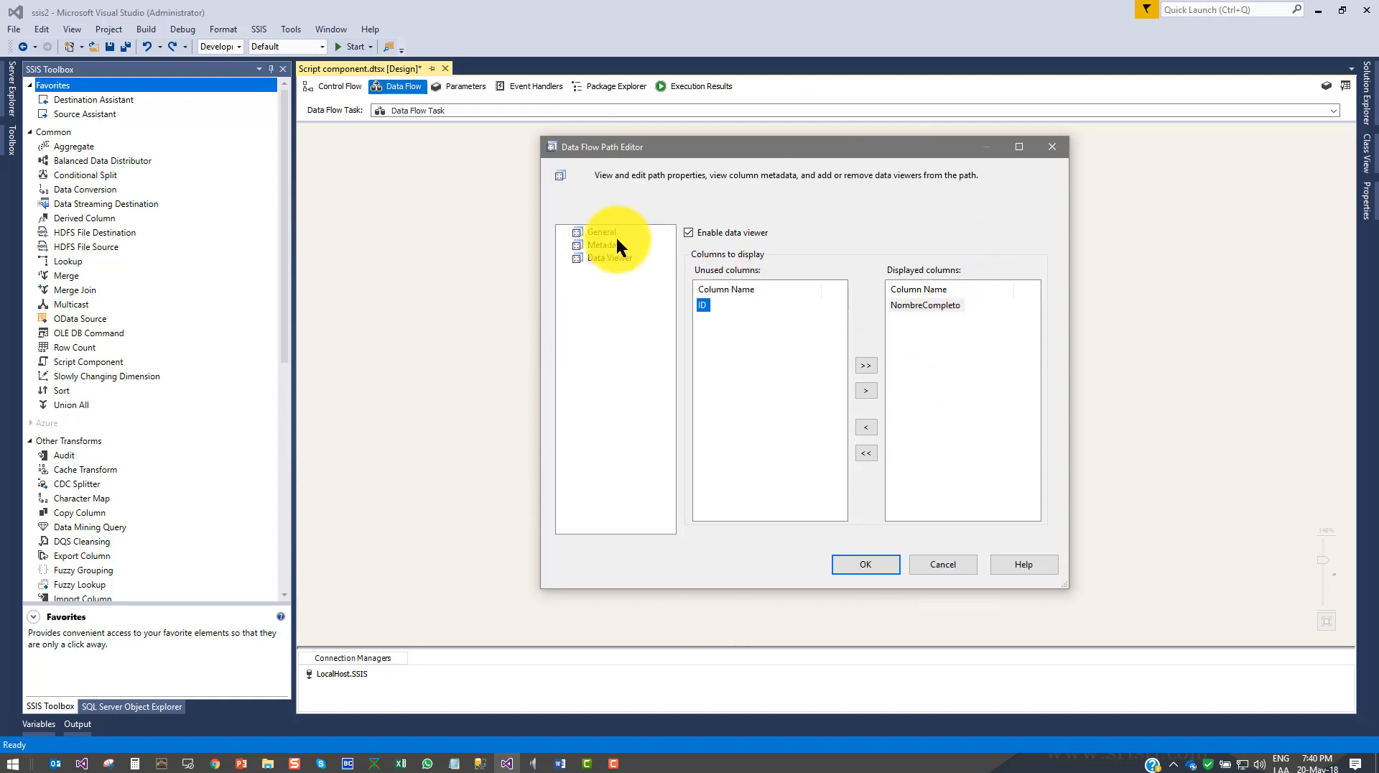
left_click(607, 258)
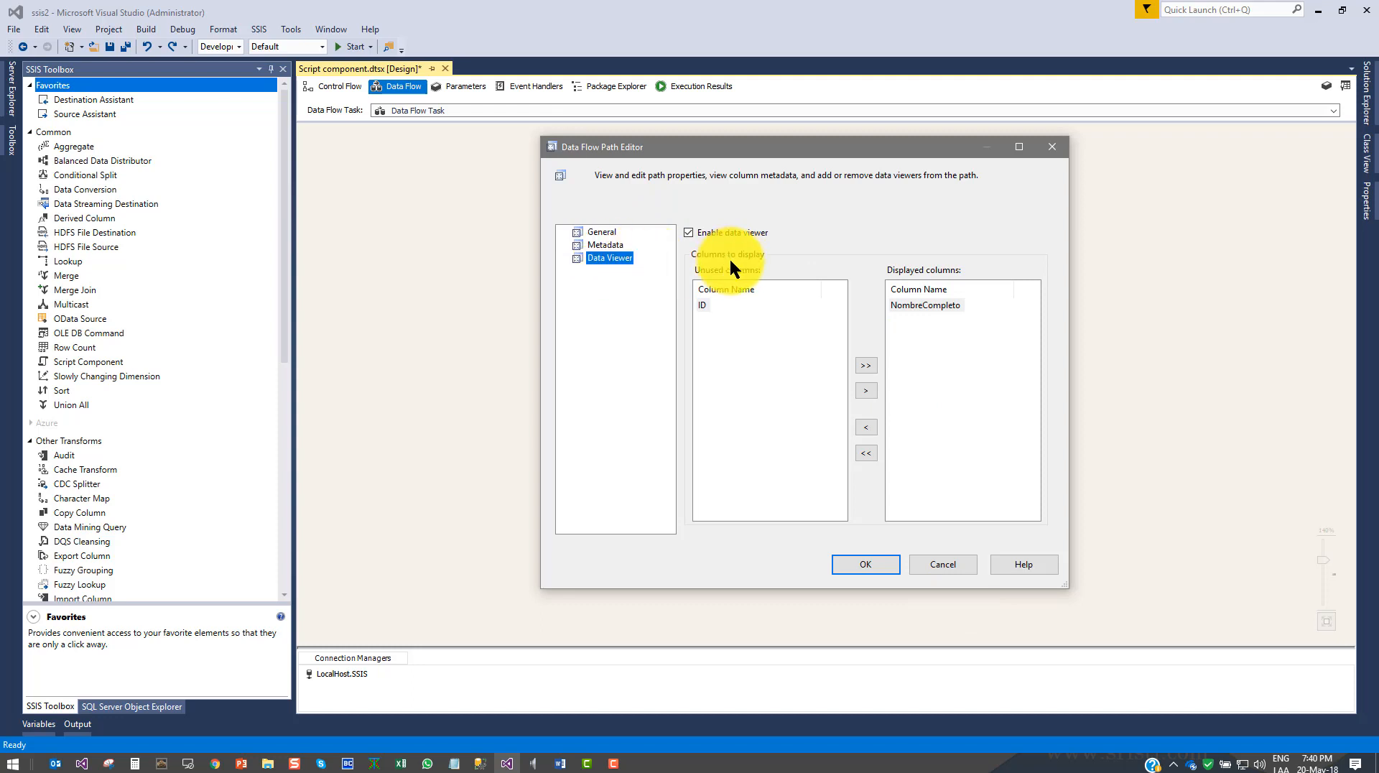